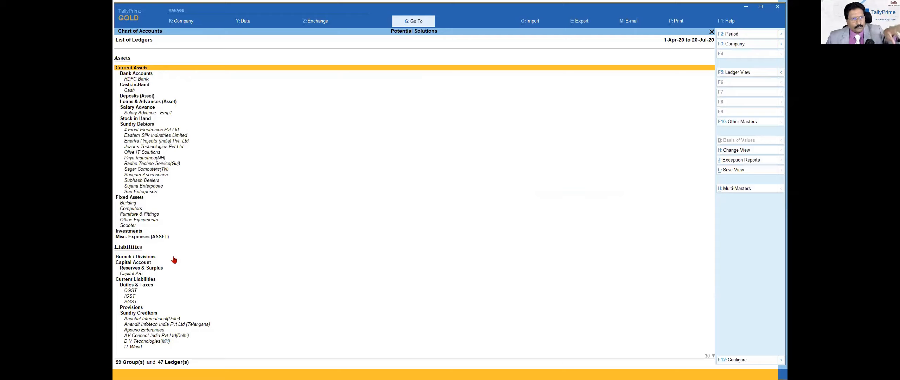
Switch the Chart of Accounts from the group hierarchy to the ledger view and look at the additional company options
{"action": "left_click", "coordinate": [747, 73]}
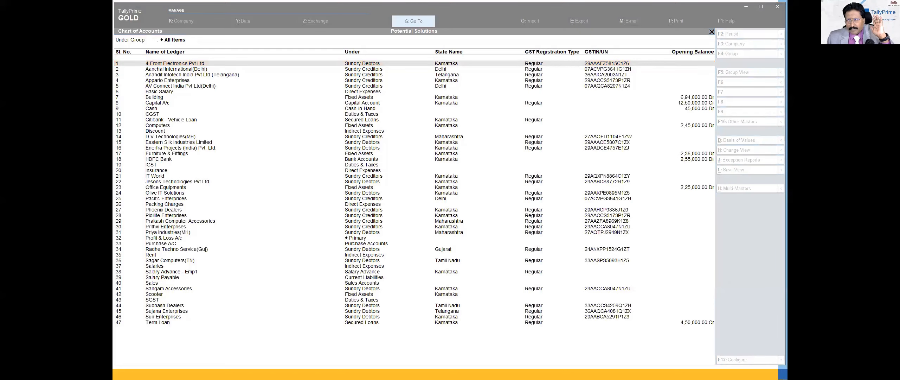
{"action": "left_click", "coordinate": [753, 219]}
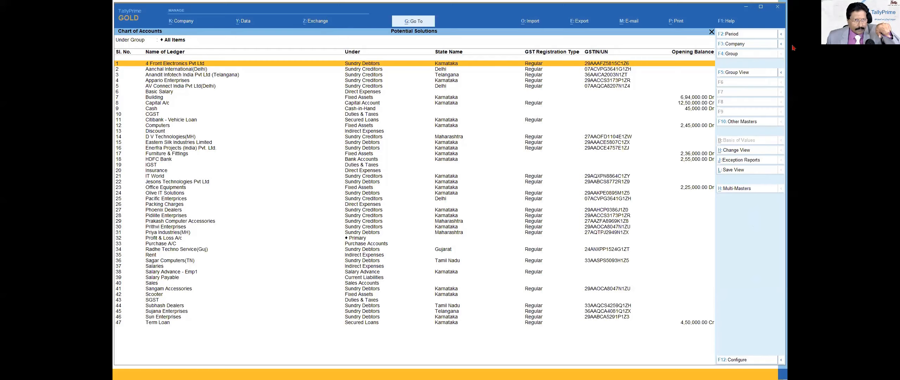
{"action": "left_click", "coordinate": [781, 45]}
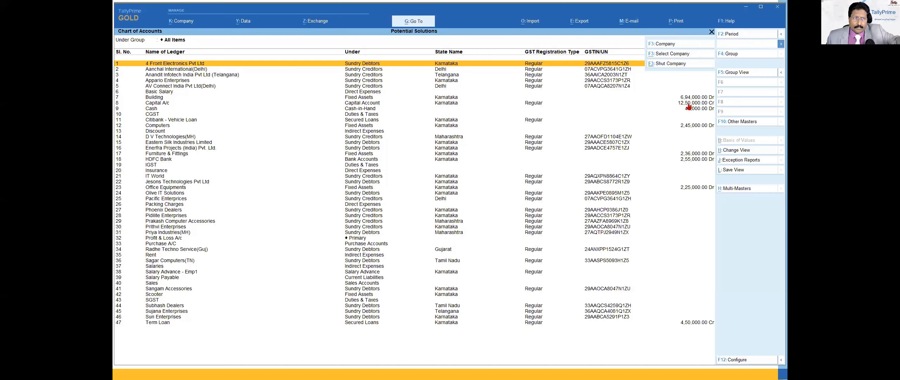
{"action": "left_click", "coordinate": [738, 69]}
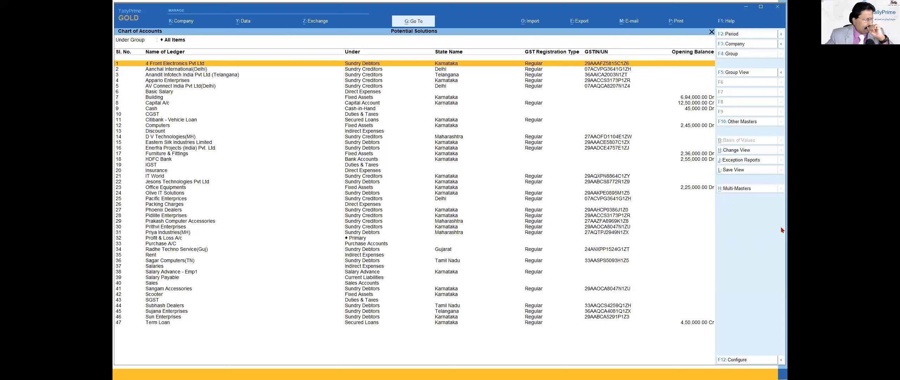
Examine the alternative command sets for the Chart of Accounts ledger view and the Go To list of reports
{"action": "key", "text": "alt"}
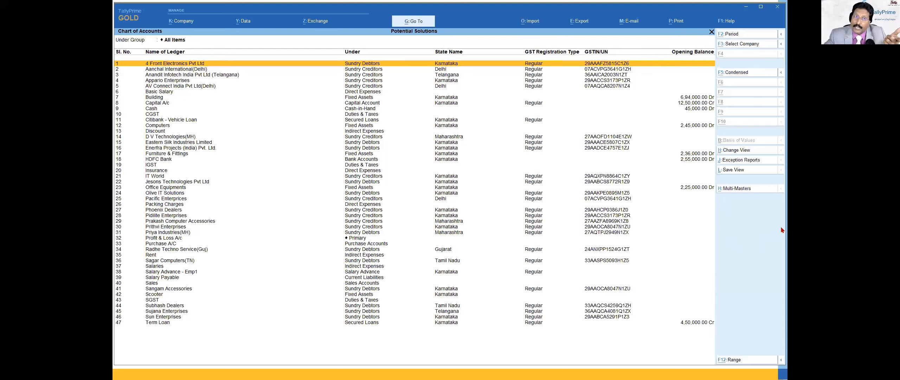
{"action": "key", "text": "ctrl"}
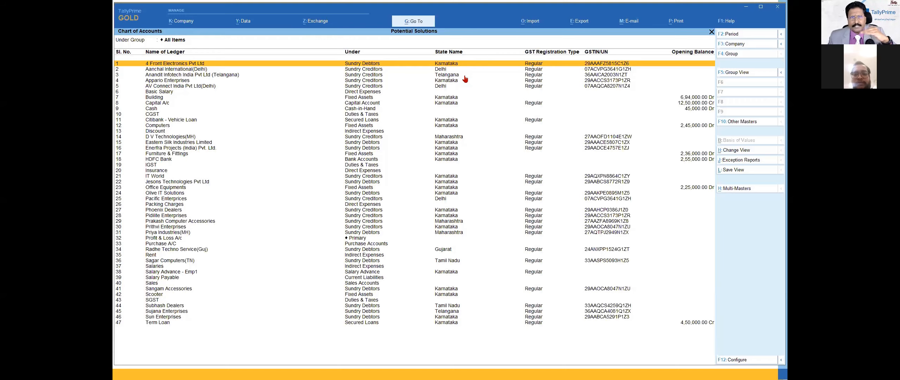
{"action": "left_click", "coordinate": [415, 22]}
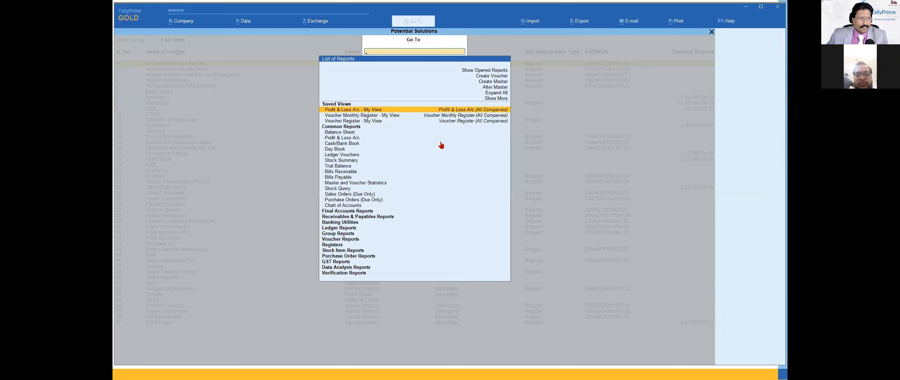
{"action": "key", "text": "Escape"}
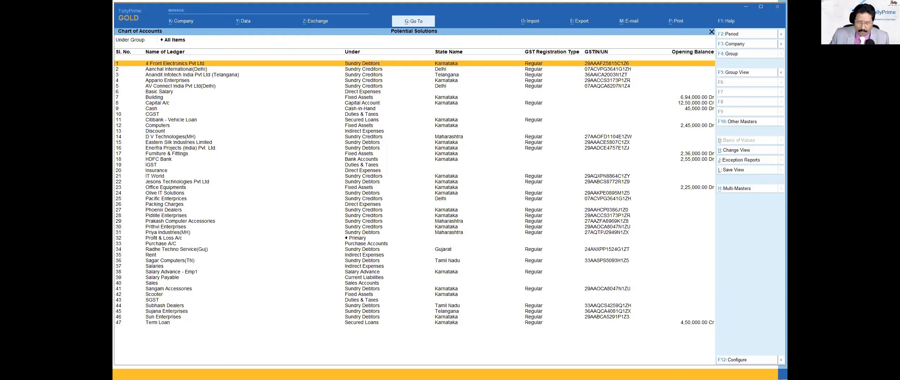
{"action": "key", "text": "Right"}
{"action": "key", "text": "Right"}
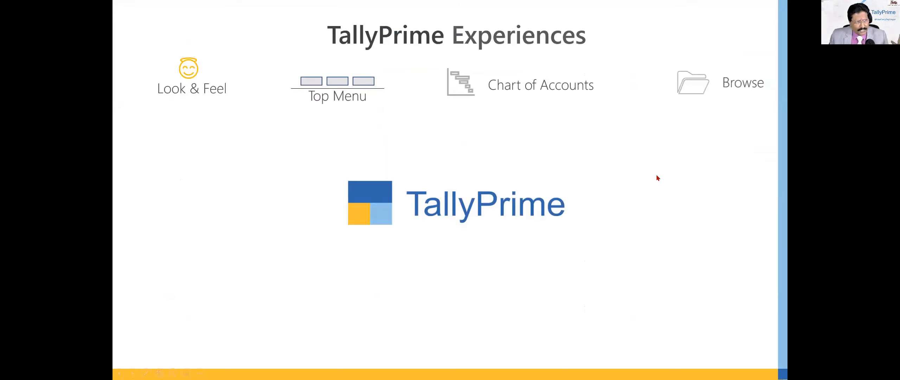
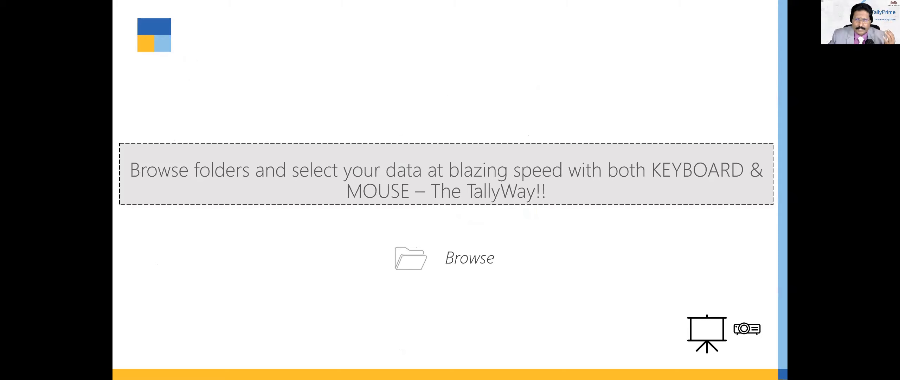
{"action": "key", "text": "Right"}
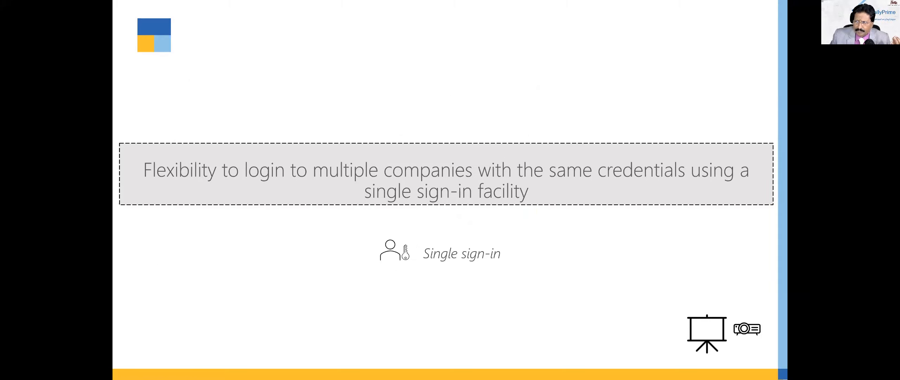
{"action": "key", "text": "Right"}
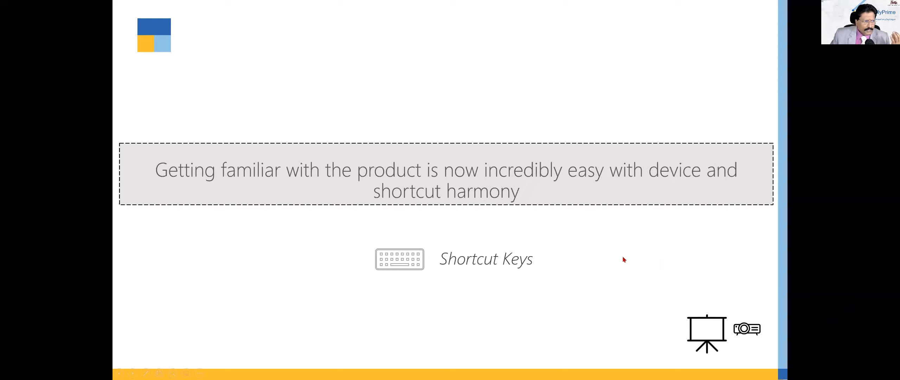
{"action": "key", "text": "Left"}
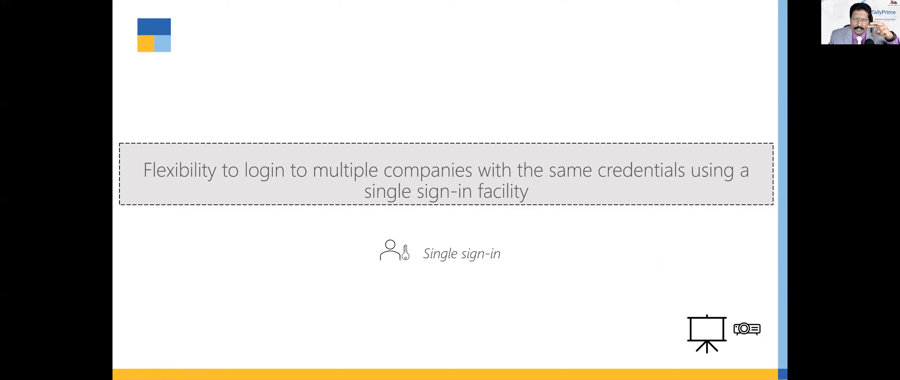
{"action": "key", "text": "Right"}
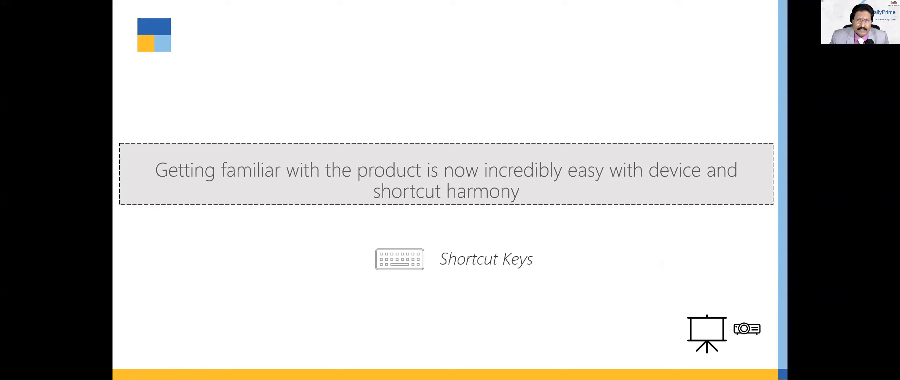
{"action": "key", "text": "Right"}
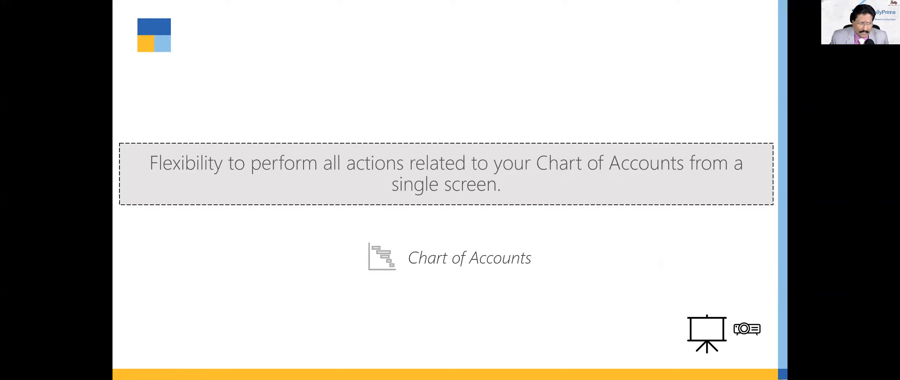
{"action": "key", "text": "Right"}
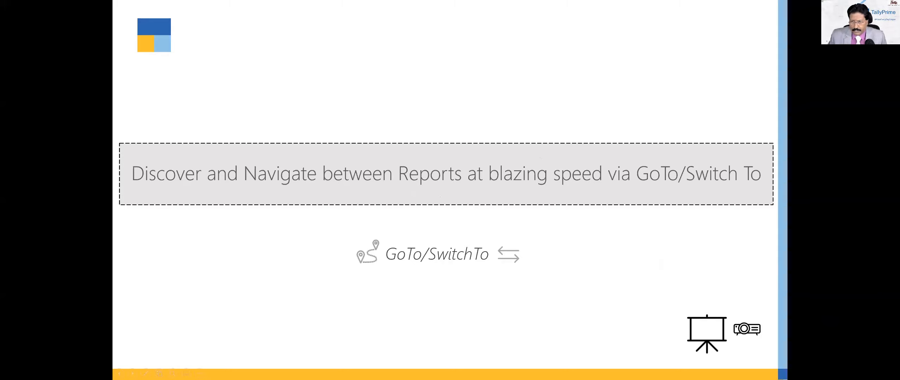
Switch to TallyPrime and extend the Go To report list to include more reports and the inactive ones
{"action": "key", "text": "alt+Tab"}
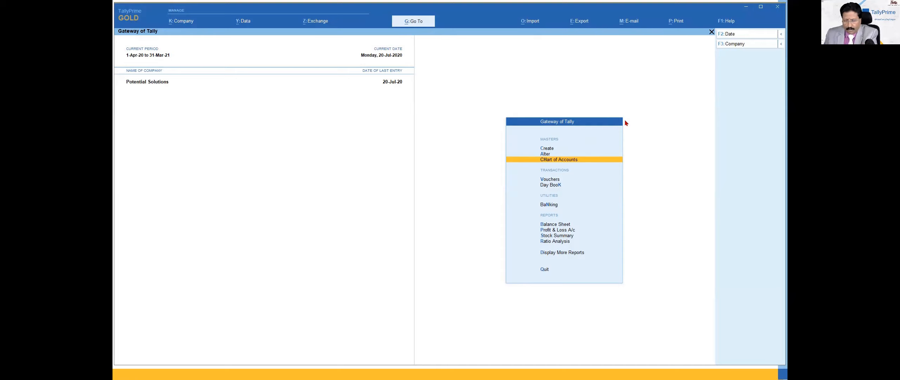
{"action": "key", "text": "alt+g"}
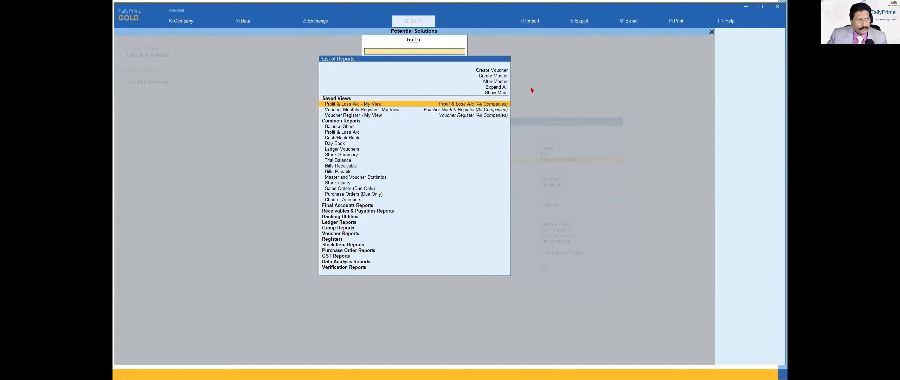
{"action": "key", "text": "Up"}
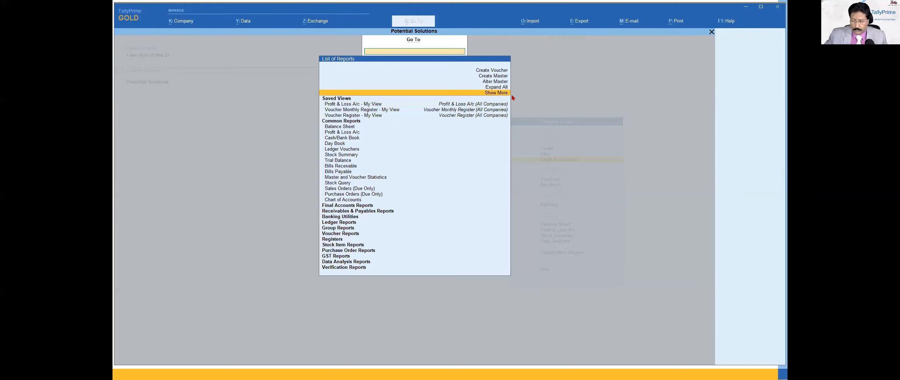
{"action": "key", "text": "Return"}
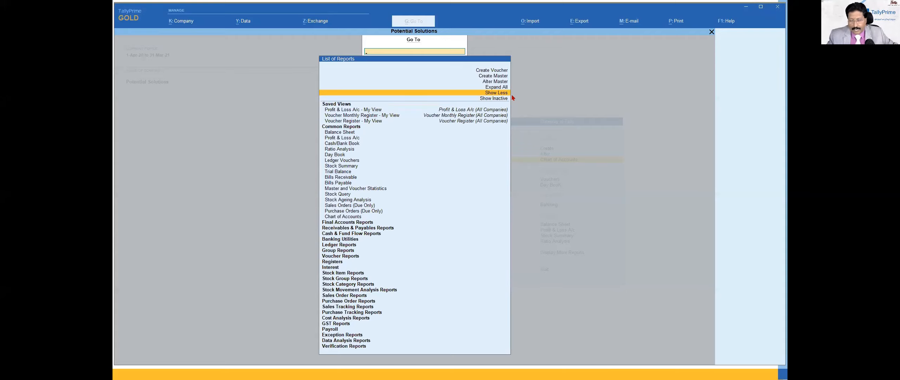
{"action": "key", "text": "Down"}
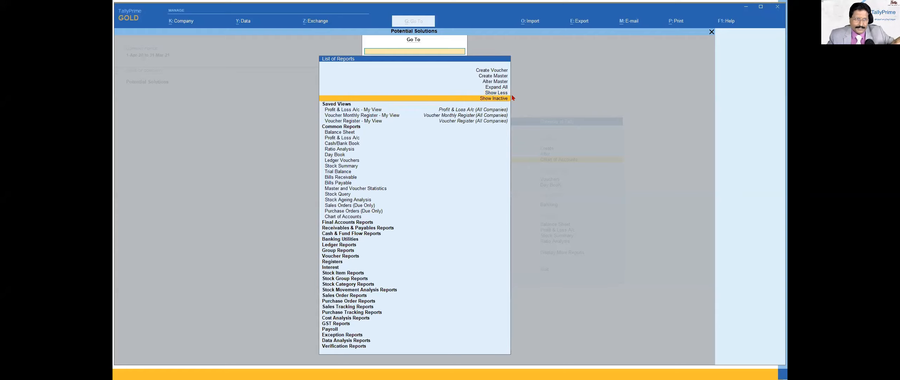
{"action": "key", "text": "Return"}
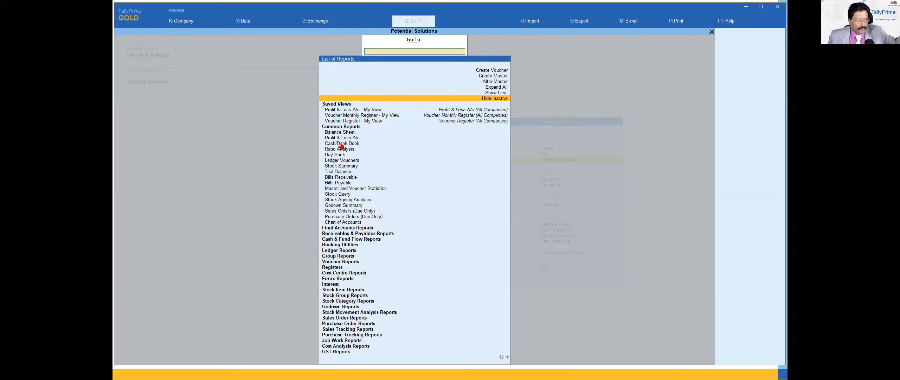
View the reports inside the Final Accounts Reports group and return to the full list of reports
{"action": "left_click", "coordinate": [368, 228]}
{"action": "key", "text": "Return"}
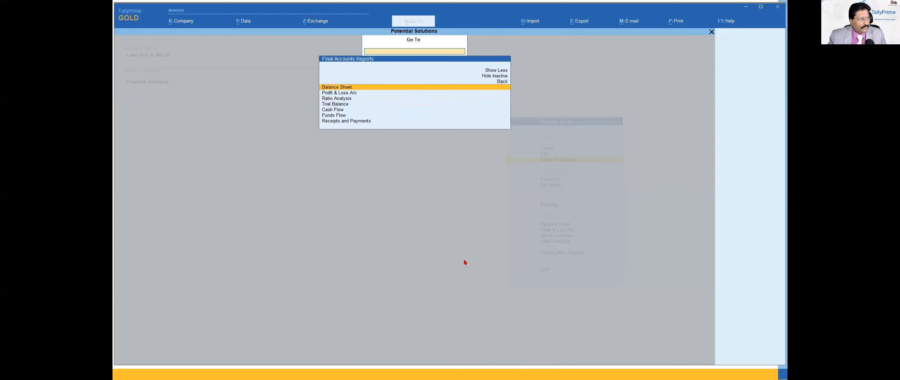
{"action": "key", "text": "Escape"}
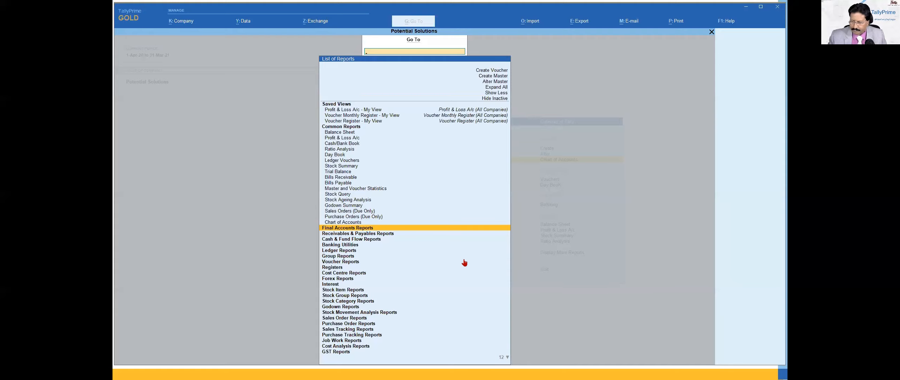
{"action": "key", "text": "Return"}
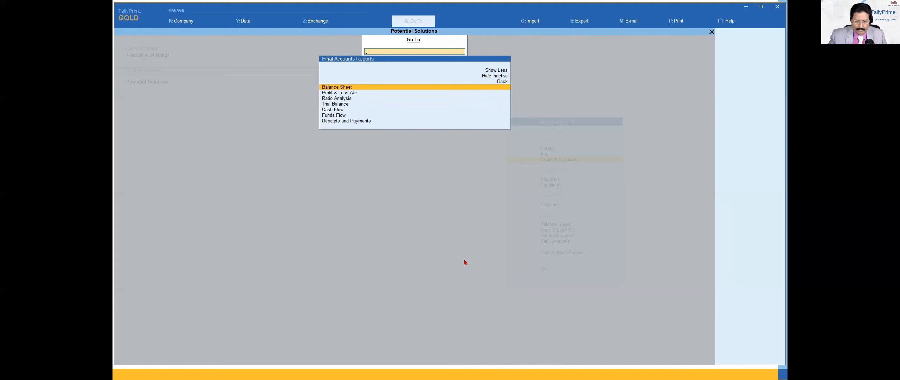
{"action": "key", "text": "Escape"}
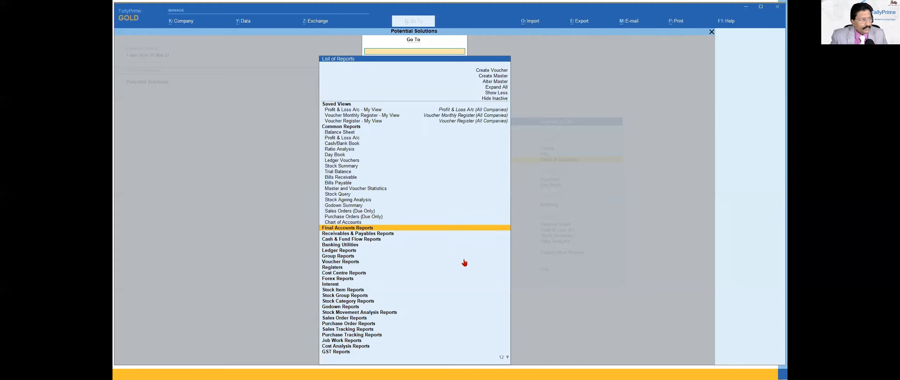
{"action": "left_click", "coordinate": [361, 228]}
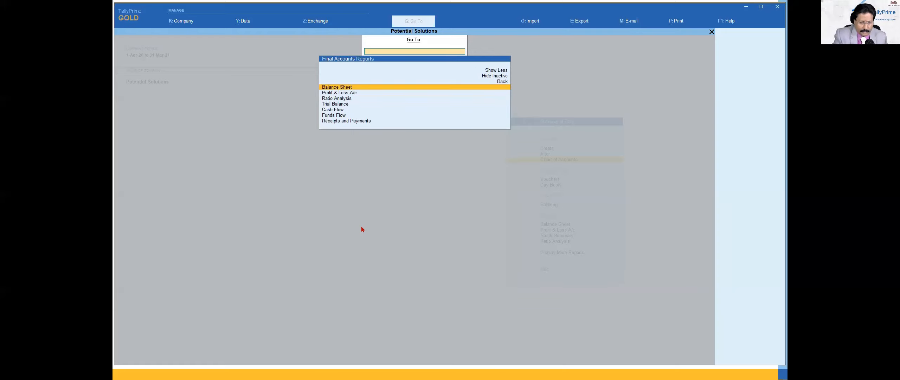
{"action": "key", "text": "Escape"}
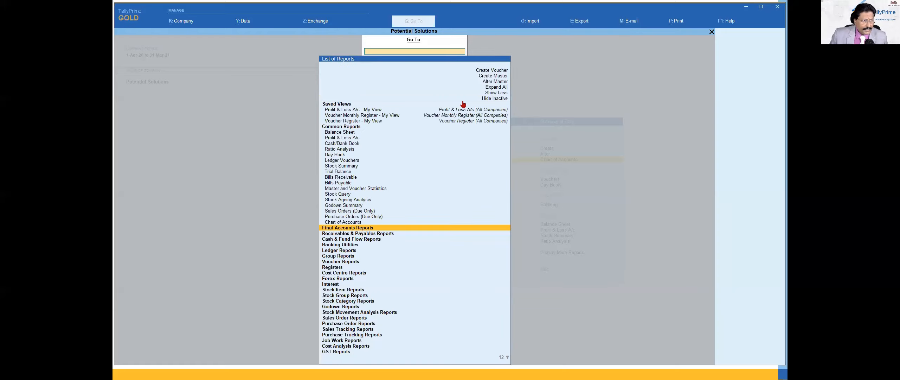
Expand all report groups in the Go To list and open the Balance Sheet from Common Reports
{"action": "left_click", "coordinate": [498, 89]}
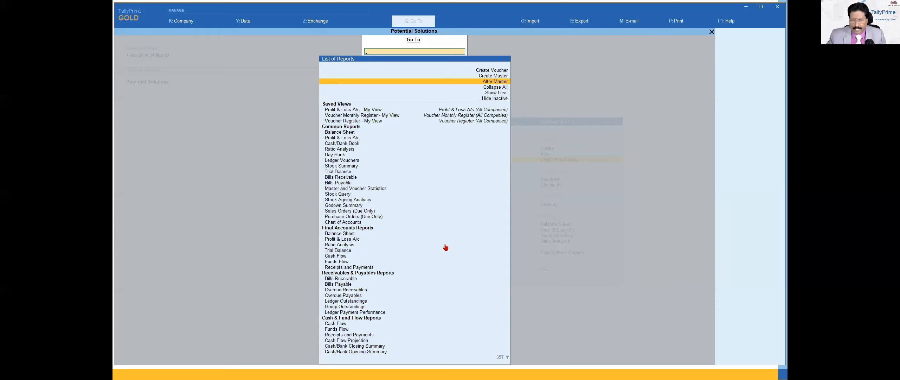
{"action": "key", "text": "Down"}
{"action": "key", "text": "Down"}
{"action": "key", "text": "Down"}
{"action": "key", "text": "Down"}
{"action": "key", "text": "Down"}
{"action": "key", "text": "Down"}
{"action": "key", "text": "Down"}
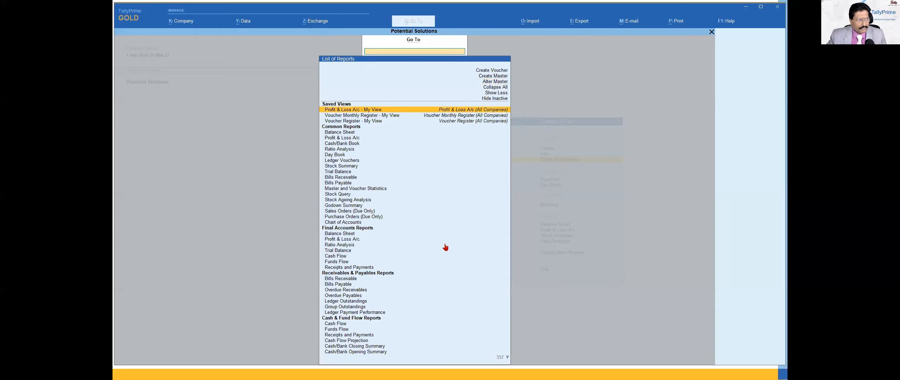
{"action": "key", "text": "Return"}
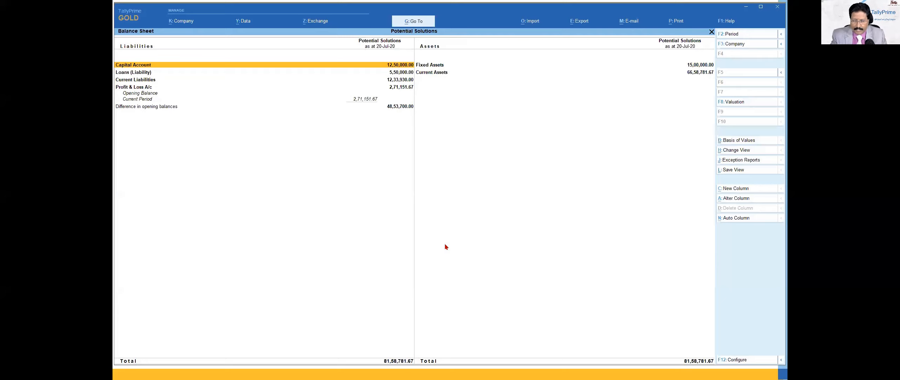
Go from the Balance Sheet directly to the Cash/Bank Book report through Go To
{"action": "key", "text": "alt+g"}
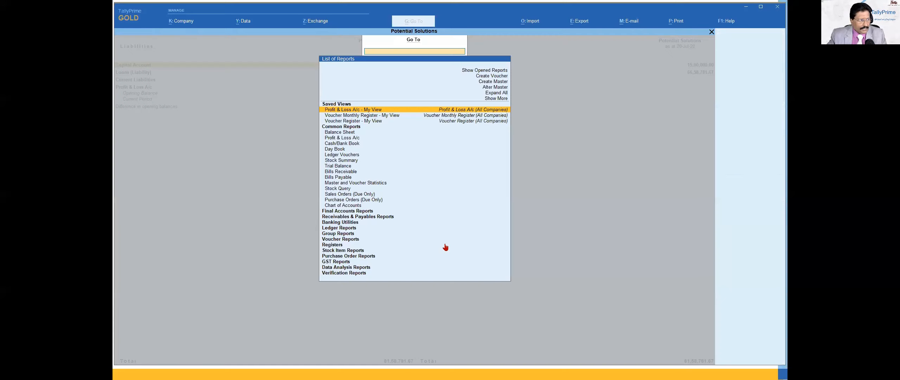
{"action": "key", "text": "Down"}
{"action": "key", "text": "Down"}
{"action": "key", "text": "Down"}
{"action": "key", "text": "Down"}
{"action": "key", "text": "Down"}
{"action": "key", "text": "Return"}
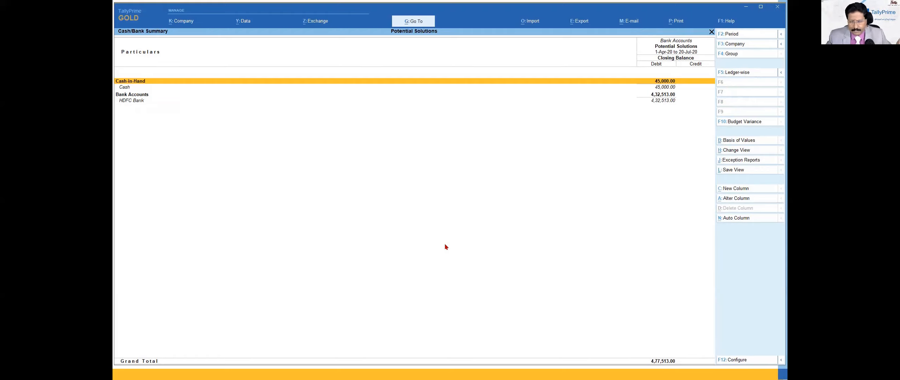
Go from the Cash/Bank Summary directly to the Day Book in Common Reports through Go To
{"action": "key", "text": "alt+g"}
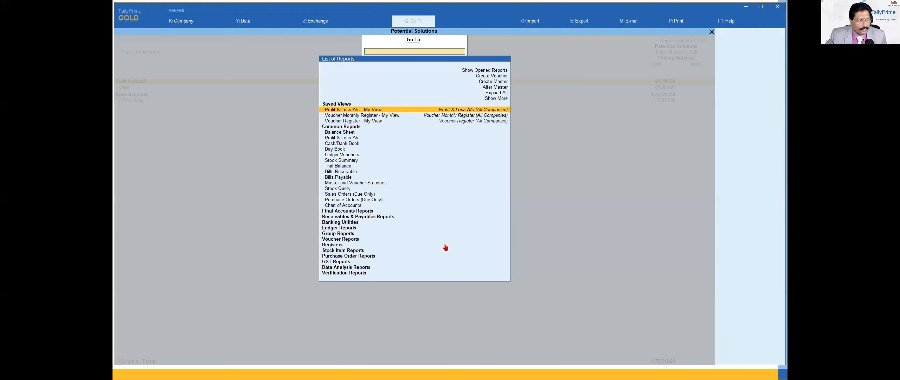
{"action": "key", "text": "Down"}
{"action": "key", "text": "Down"}
{"action": "key", "text": "Down"}
{"action": "key", "text": "Down"}
{"action": "key", "text": "Down"}
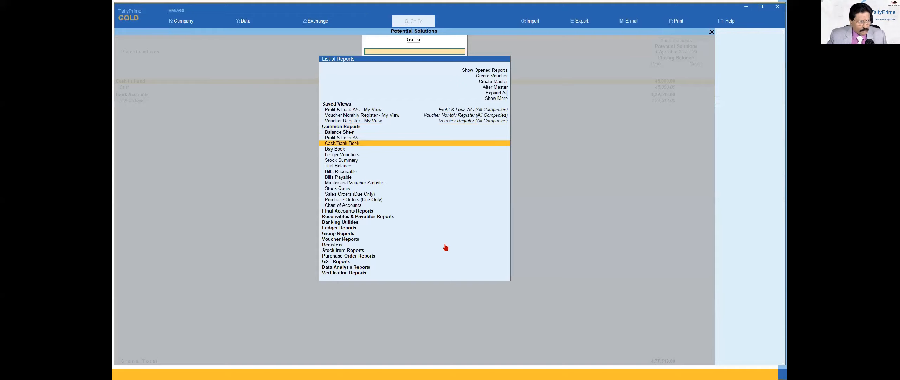
{"action": "key", "text": "Down"}
{"action": "key", "text": "Return"}
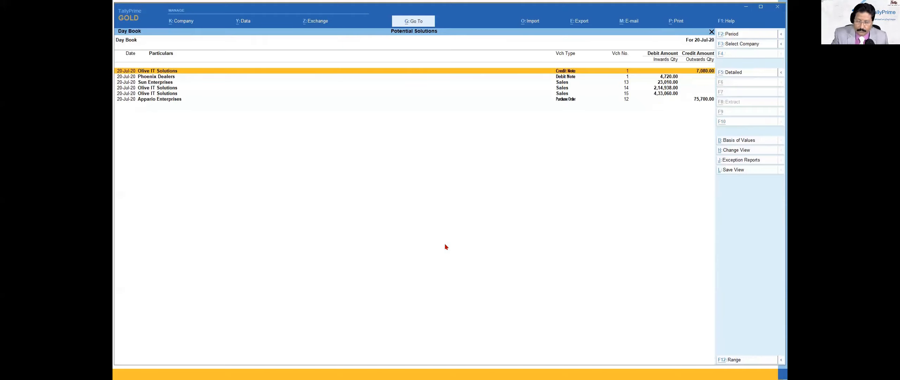
Search Go To for "Tr" and open the Trial Balance from Common Reports
{"action": "key", "text": "alt+g"}
{"action": "type", "text": "Tr"}
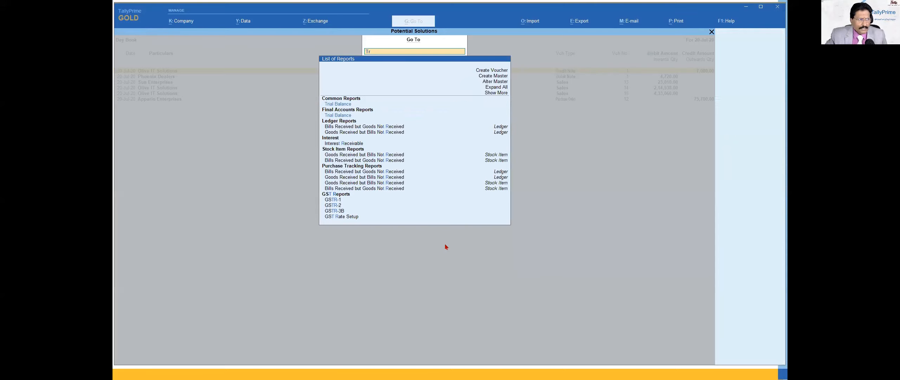
{"action": "key", "text": "Down"}
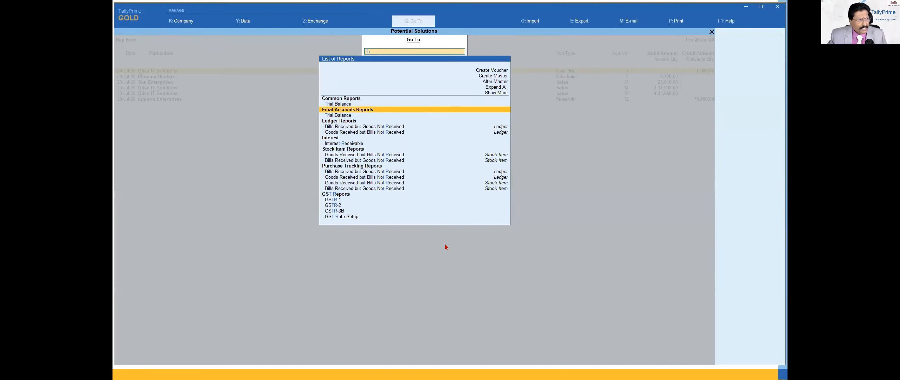
{"action": "key", "text": "Up"}
{"action": "key", "text": "Return"}
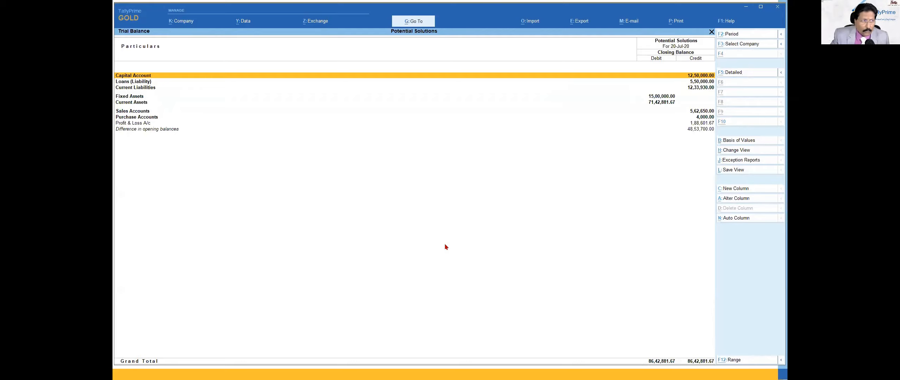
Show the list of currently opened reports through Go To
{"action": "key", "text": "alt+g"}
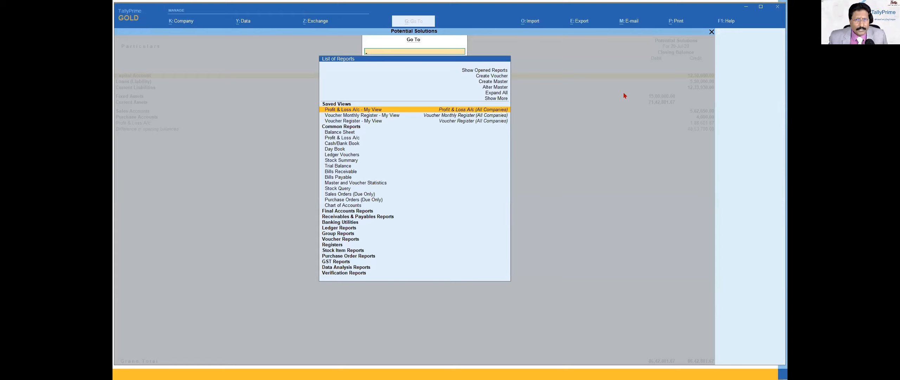
{"action": "key", "text": "Up"}
{"action": "key", "text": "Up"}
{"action": "key", "text": "Up"}
{"action": "key", "text": "Up"}
{"action": "key", "text": "Up"}
{"action": "key", "text": "Up"}
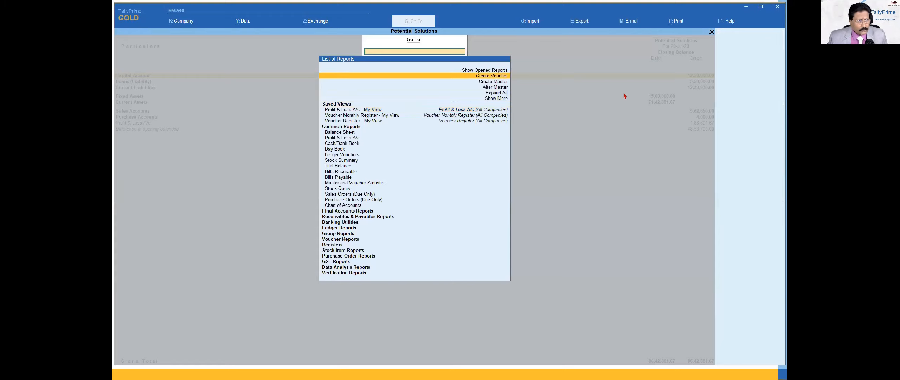
{"action": "key", "text": "Return"}
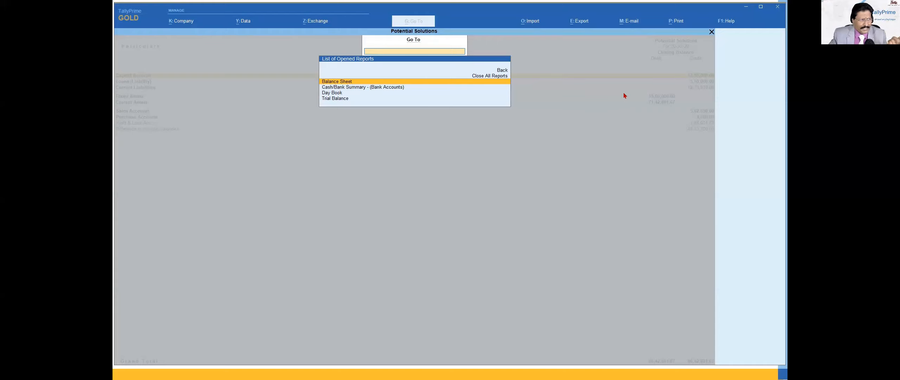
Look through the opened reports and switch back to the Balance Sheet
{"action": "key", "text": "Down"}
{"action": "key", "text": "Down"}
{"action": "key", "text": "Down"}
{"action": "key", "text": "Up"}
{"action": "key", "text": "Up"}
{"action": "key", "text": "Up"}
{"action": "key", "text": "Return"}
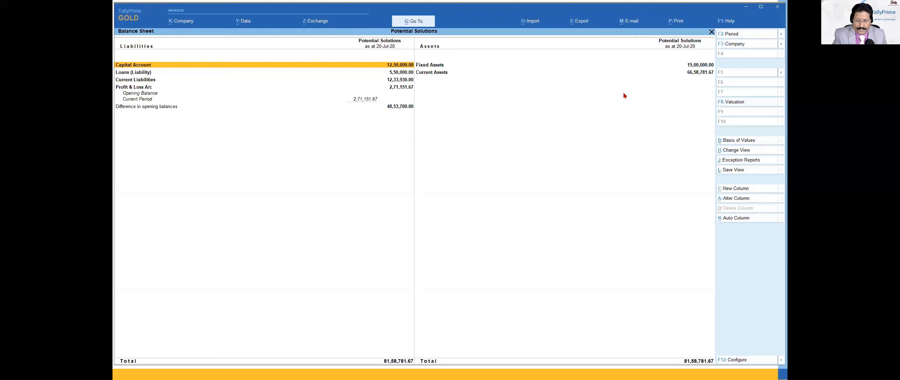
Return to the Gateway of Tally and open the Statistics report from Display More Reports
{"action": "key", "text": "Escape"}
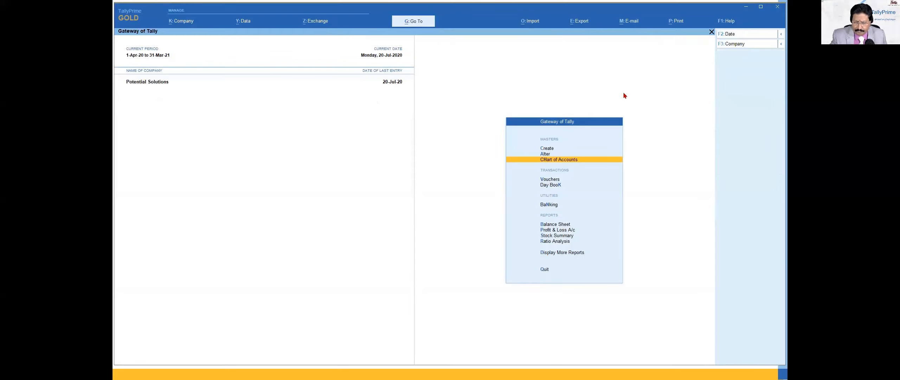
{"action": "key", "text": "d"}
{"action": "key", "text": "s"}
{"action": "key", "text": "s"}
{"action": "key", "text": "s"}
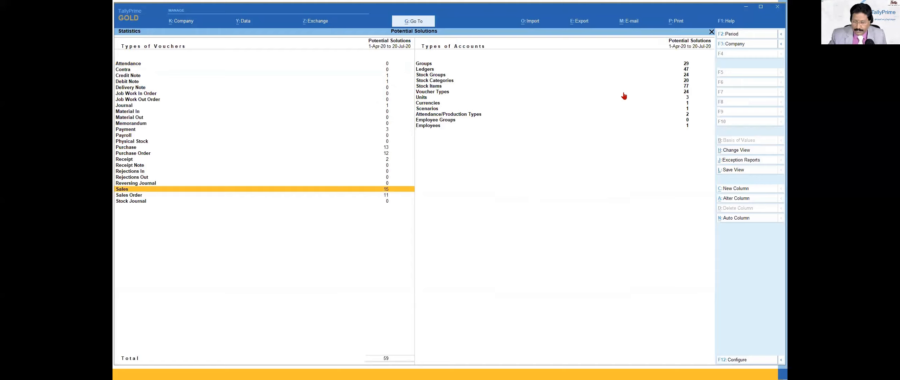
Drill down from Sales in Statistics to the voucher register for July
{"action": "key", "text": "Return"}
{"action": "key", "text": "Up"}
{"action": "key", "text": "Up"}
{"action": "key", "text": "Up"}
{"action": "key", "text": "Up"}
{"action": "key", "text": "Up"}
{"action": "key", "text": "Up"}
{"action": "key", "text": "Up"}
{"action": "key", "text": "Up"}
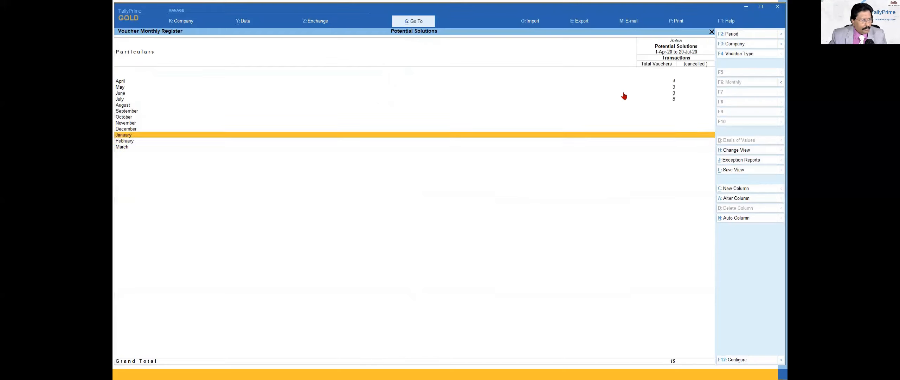
{"action": "key", "text": "Return"}
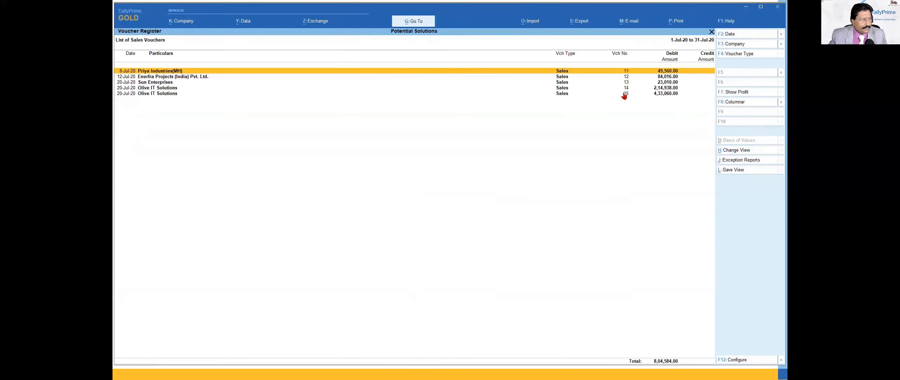
Open sales voucher no. 15 for Olive IT Solutions and place the cursor on the Hp Laptop - I7 item
{"action": "key", "text": "Down"}
{"action": "key", "text": "Down"}
{"action": "key", "text": "Down"}
{"action": "key", "text": "Down"}
{"action": "key", "text": "Return"}
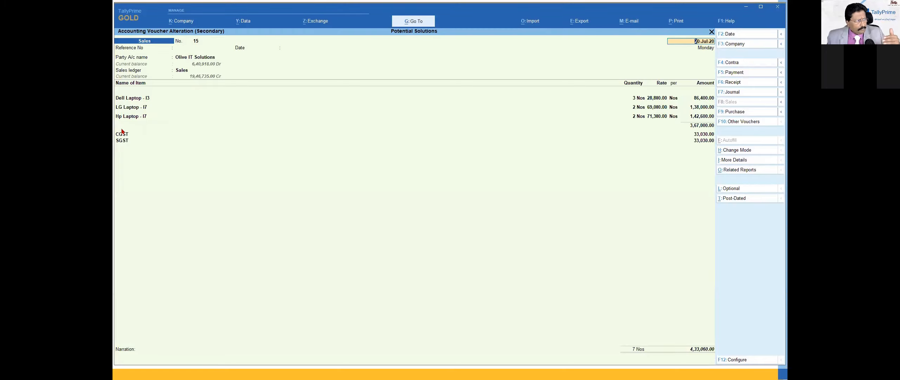
{"action": "left_click", "coordinate": [142, 115]}
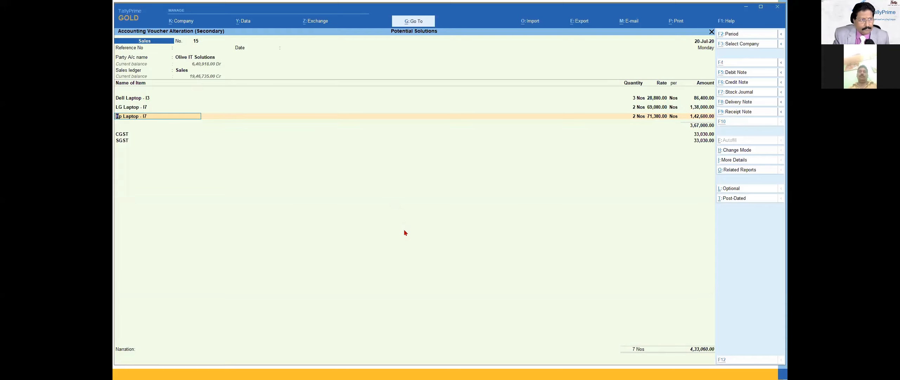
From the open voucher, search Go To for "Led" and open Ledger Outstandings for 4 Front Electronics Pvt Ltd
{"action": "key", "text": "alt+g"}
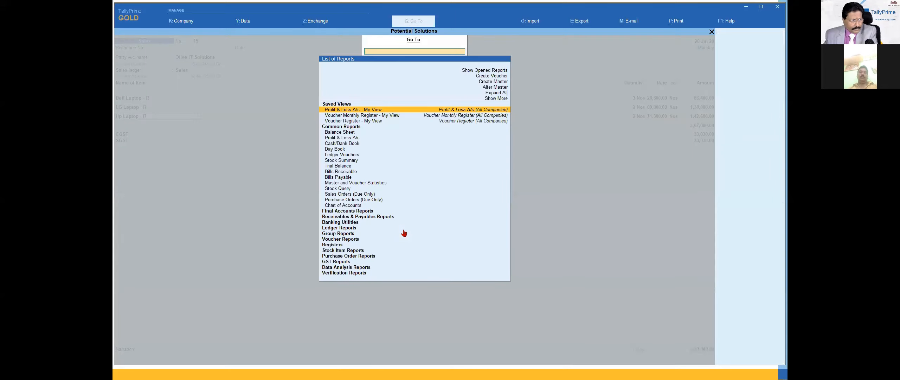
{"action": "type", "text": "Led"}
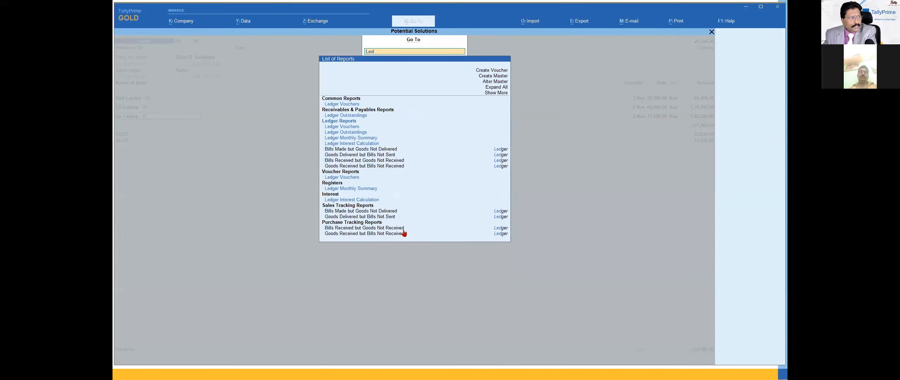
{"action": "key", "text": "Down"}
{"action": "key", "text": "Down"}
{"action": "key", "text": "Down"}
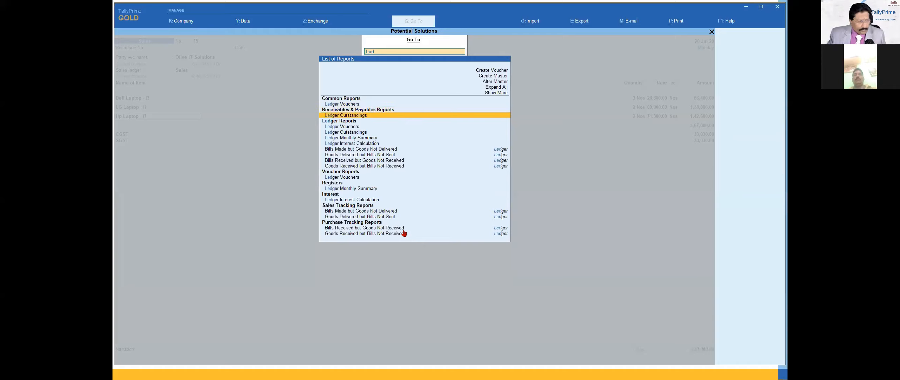
{"action": "key", "text": "Return"}
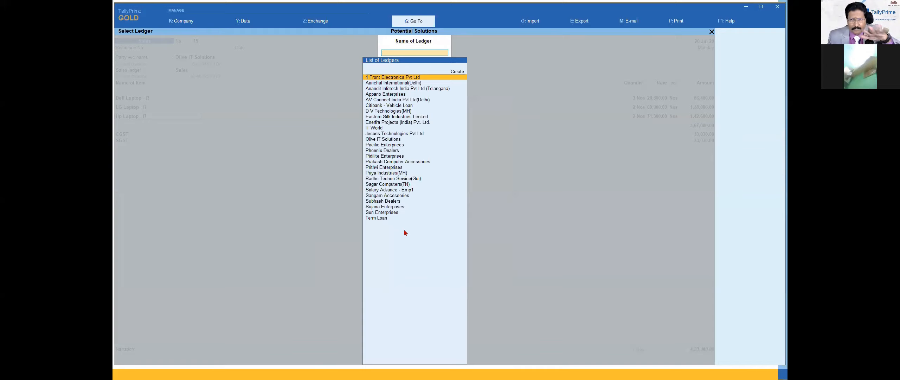
{"action": "key", "text": "Down"}
{"action": "key", "text": "Up"}
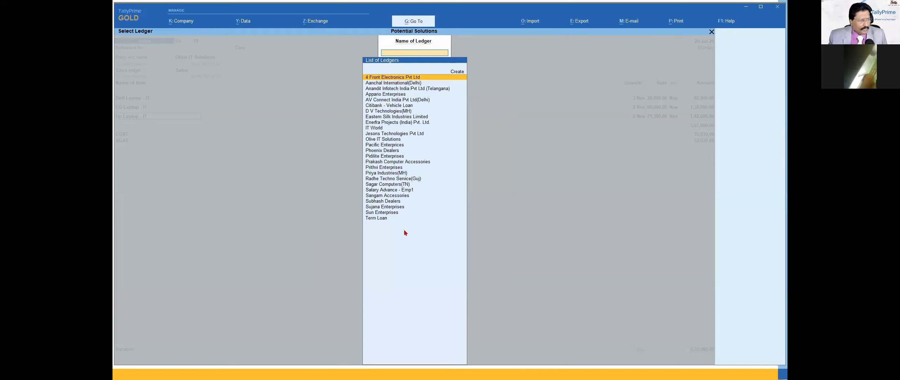
{"action": "key", "text": "Return"}
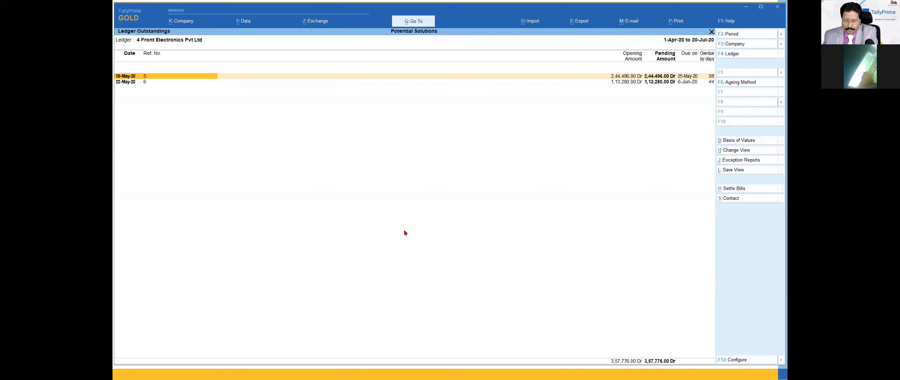
Preview the printout of the Ledger Outstandings report and return to the report
{"action": "key", "text": "alt+p"}
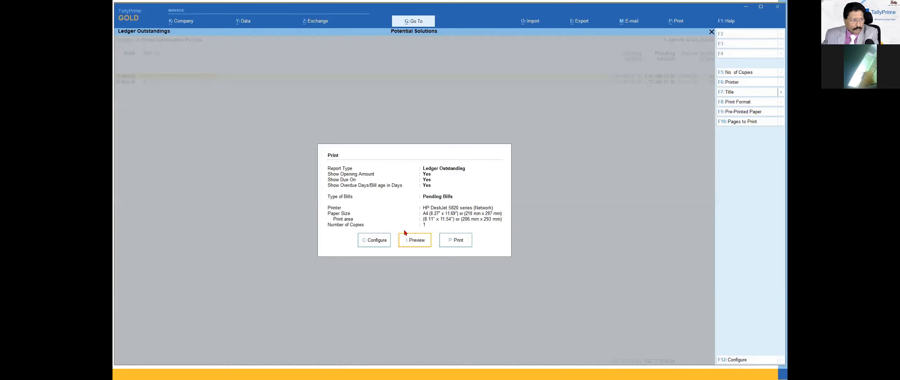
{"action": "key", "text": "i"}
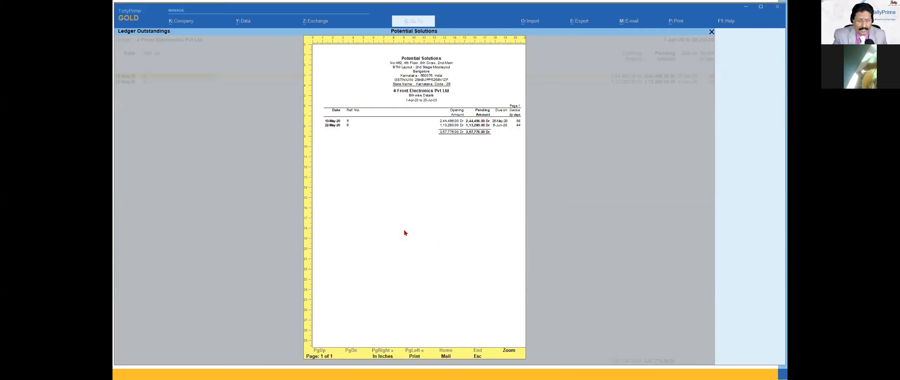
{"action": "key", "text": "Escape"}
{"action": "key", "text": "Escape"}
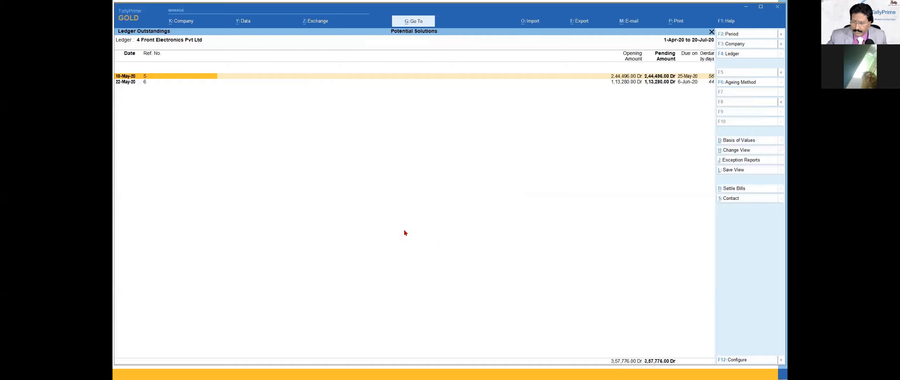
Return to the partly edited sales voucher from the list of opened reports in Go To
{"action": "key", "text": "alt+g"}
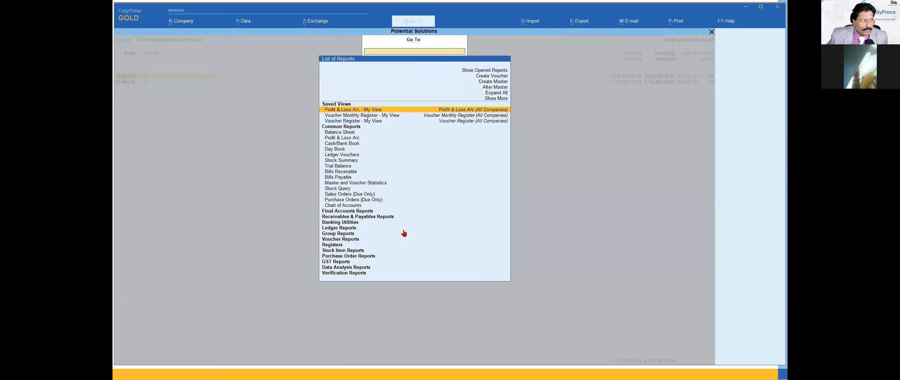
{"action": "left_click", "coordinate": [494, 70]}
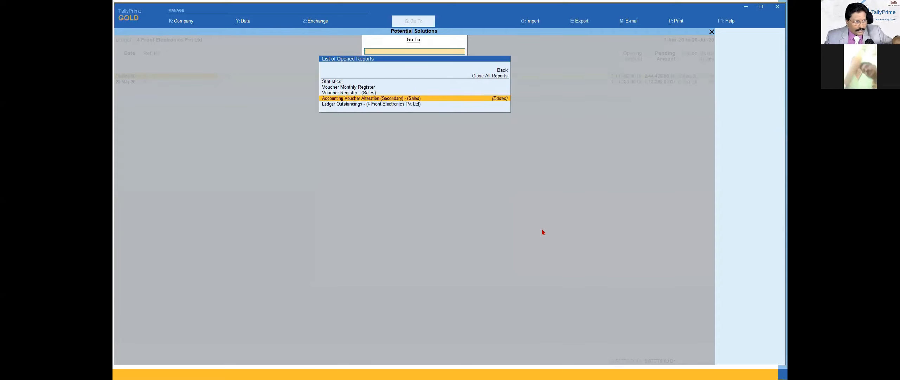
{"action": "key", "text": "Return"}
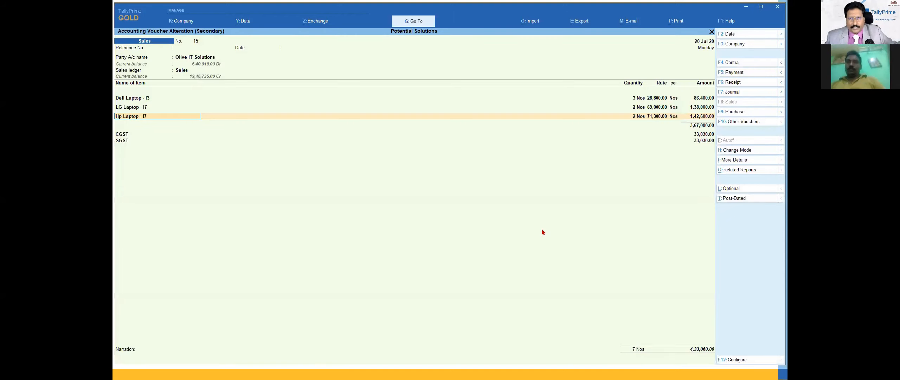
Open a new voucher through Go To's Create Voucher option from the sales voucher, and leave it without saving
{"action": "key", "text": "alt"}
{"action": "key", "text": "alt+g"}
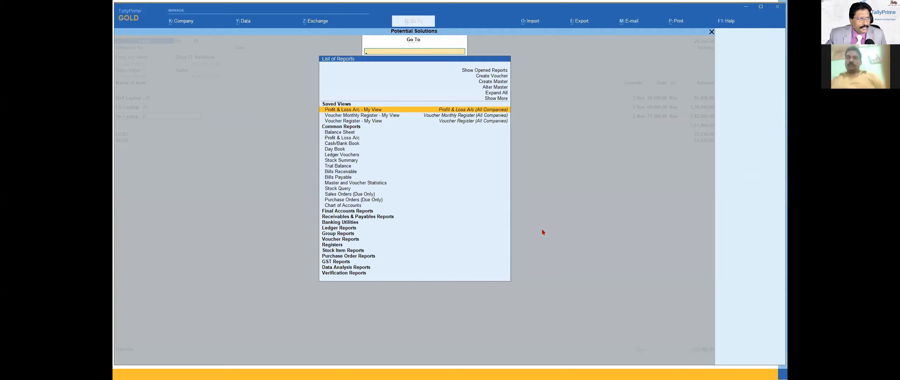
{"action": "key", "text": "Up"}
{"action": "key", "text": "Up"}
{"action": "key", "text": "Up"}
{"action": "key", "text": "Up"}
{"action": "key", "text": "Up"}
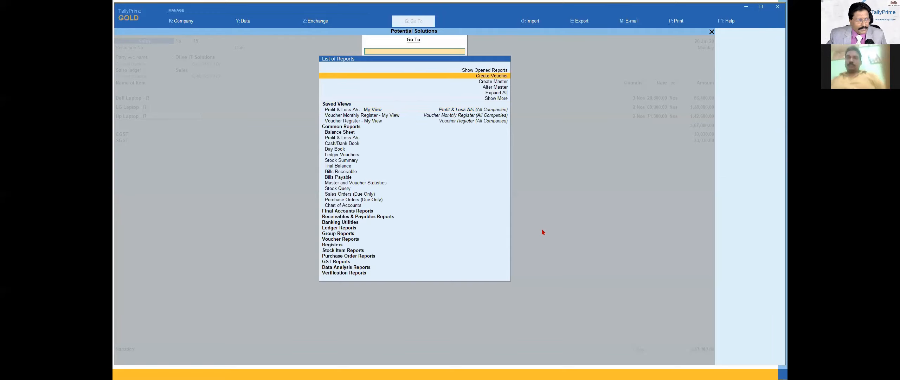
{"action": "key", "text": "Return"}
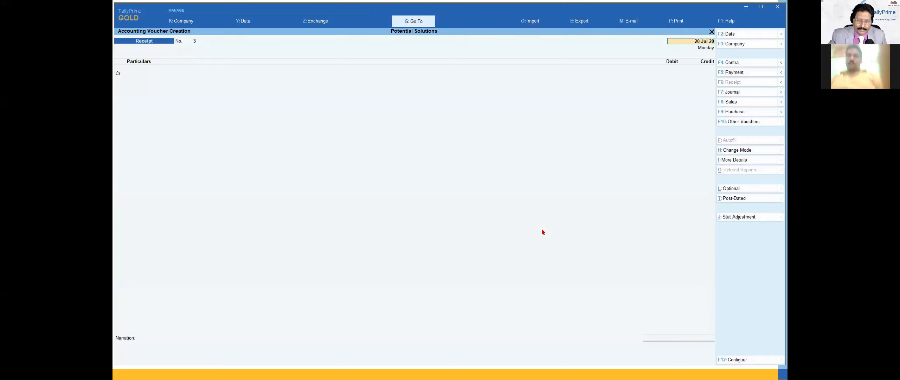
{"action": "key", "text": "Escape"}
{"action": "key", "text": "y"}
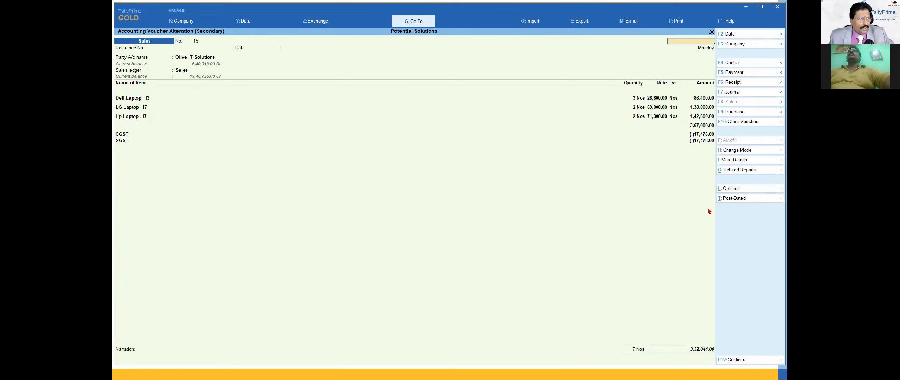
{"action": "key", "text": "Return"}
{"action": "key", "text": "ctrl"}
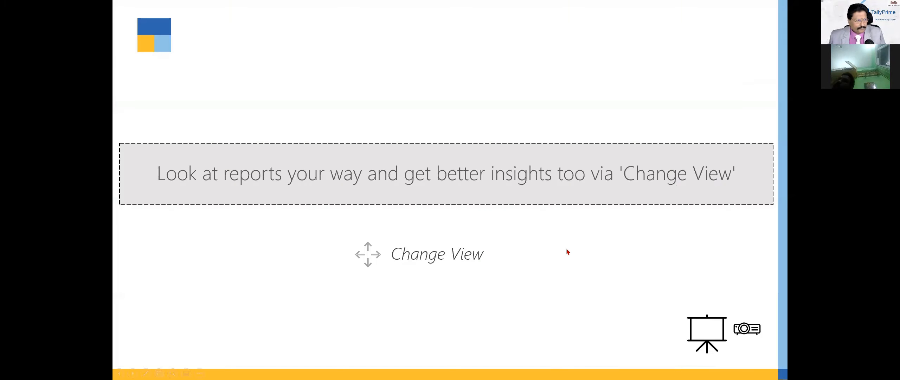
{"action": "left_click", "coordinate": [596, 254]}
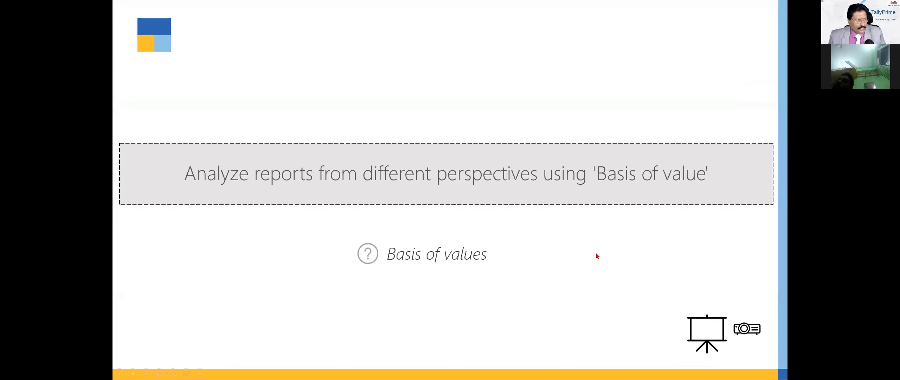
{"action": "left_click", "coordinate": [596, 255]}
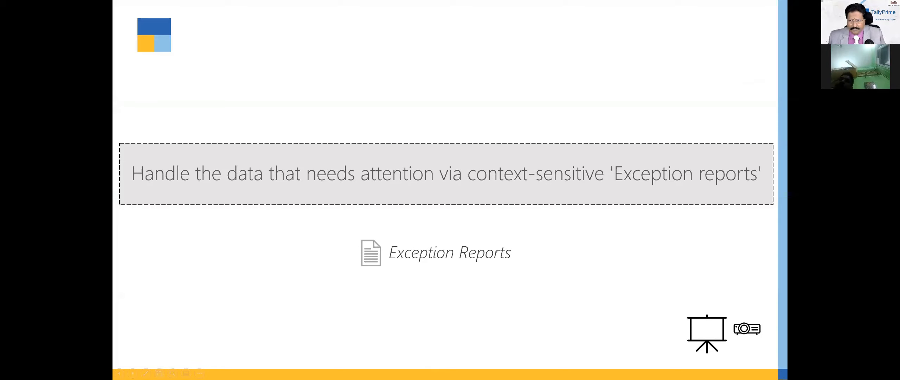
Switch to TallyPrime, leave the open sales voucher for the Gateway of Tally, and open the Stock Summary by individual stock items
{"action": "key", "text": "alt+Tab"}
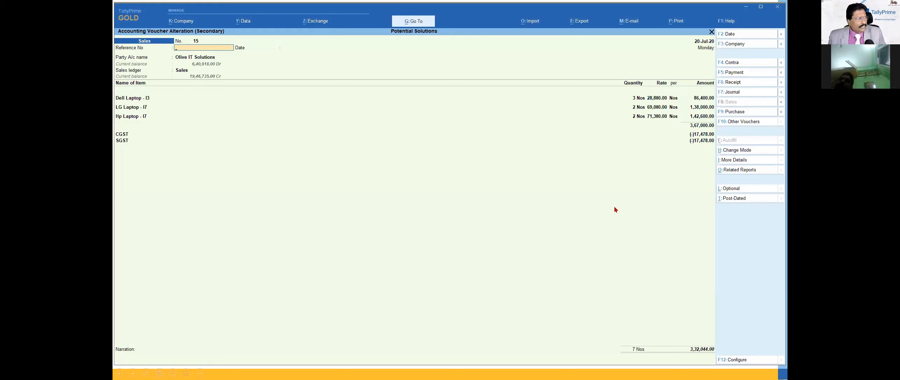
{"action": "key", "text": "Escape"}
{"action": "key", "text": "Escape"}
{"action": "key", "text": "Escape"}
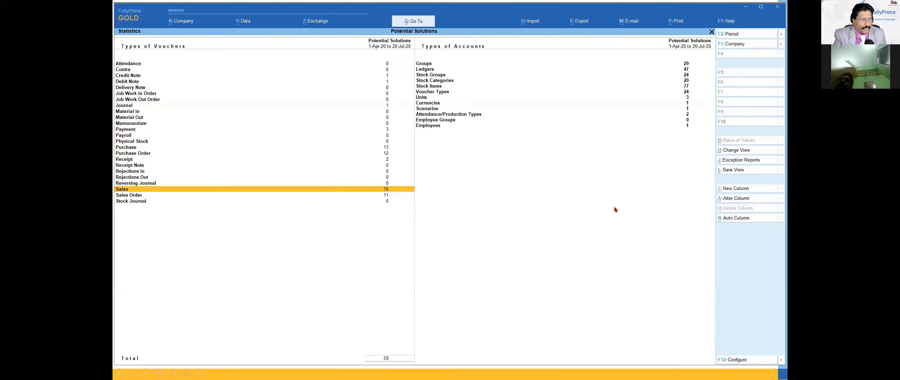
{"action": "key", "text": "Escape"}
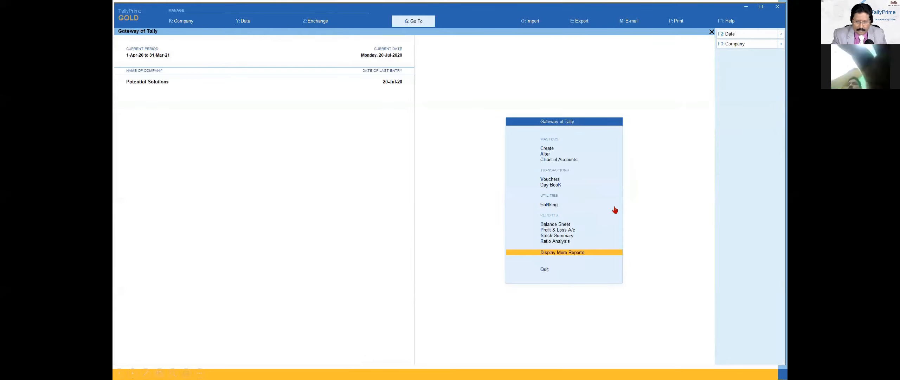
{"action": "key", "text": "s"}
{"action": "key", "text": "F5"}
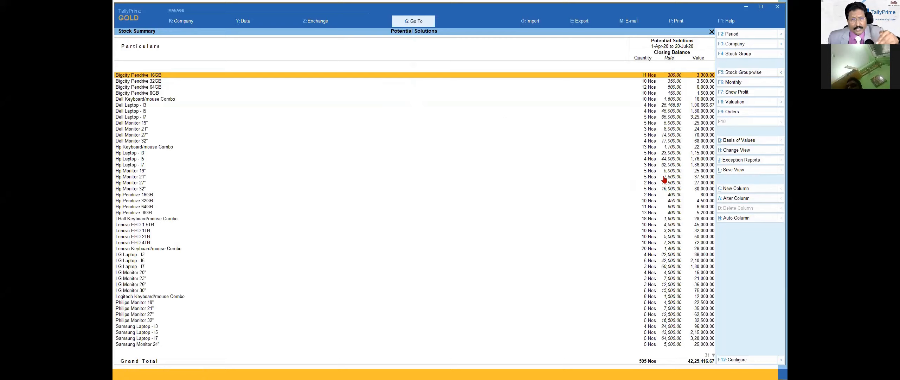
Expand the Stock Summary's list of exception reports, including inactive ones, and view the Negative Stock Items report
{"action": "left_click", "coordinate": [744, 161]}
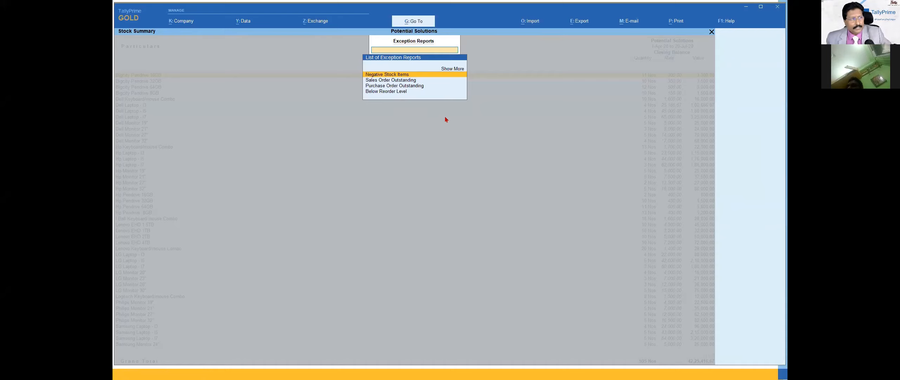
{"action": "left_click", "coordinate": [453, 69]}
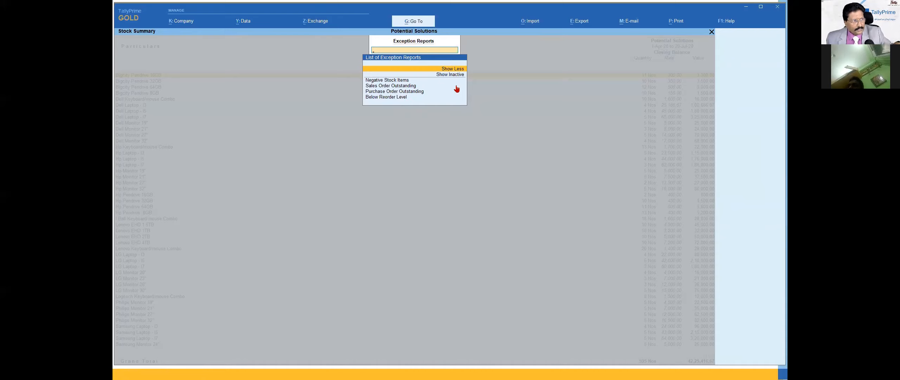
{"action": "left_click", "coordinate": [458, 75]}
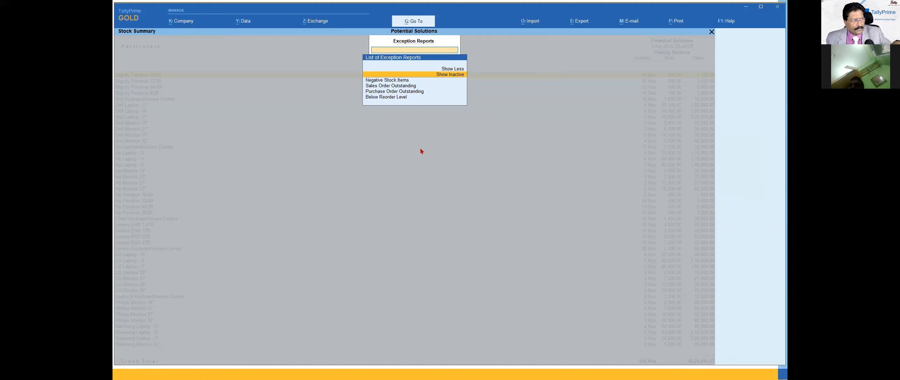
{"action": "key", "text": "Down"}
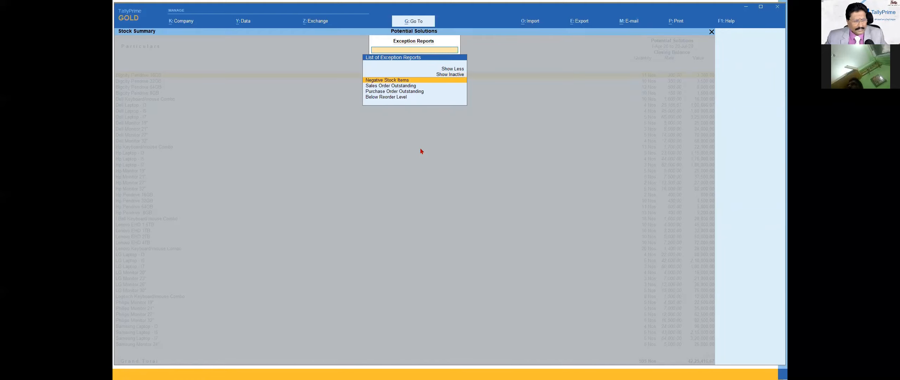
{"action": "key", "text": "Return"}
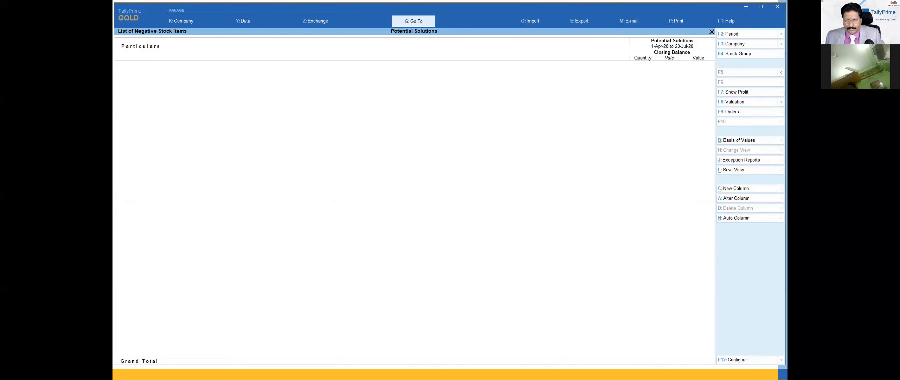
{"action": "key", "text": "Escape"}
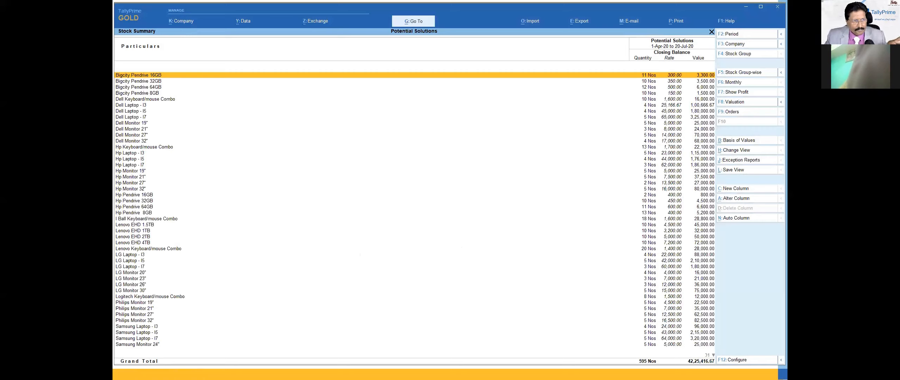
Configure the Stock Summary to show opening balance, goods inwards and goods outwards, and turn on the profit display
{"action": "key", "text": "F12"}
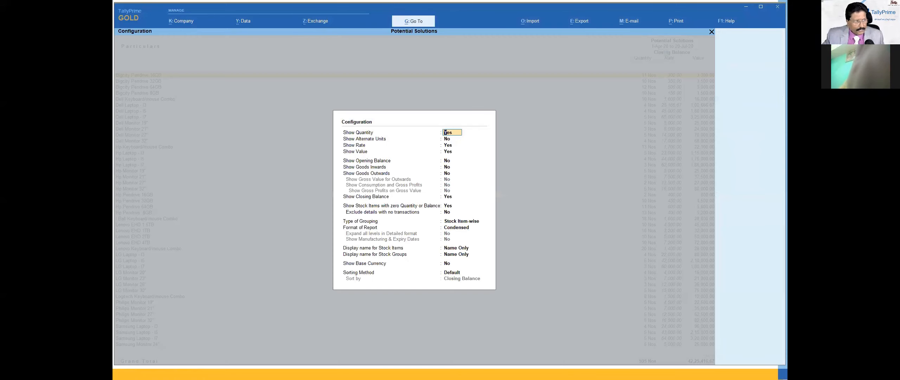
{"action": "key", "text": "Return"}
{"action": "key", "text": "Return"}
{"action": "key", "text": "Return"}
{"action": "key", "text": "Return"}
{"action": "key", "text": "y"}
{"action": "key", "text": "Return"}
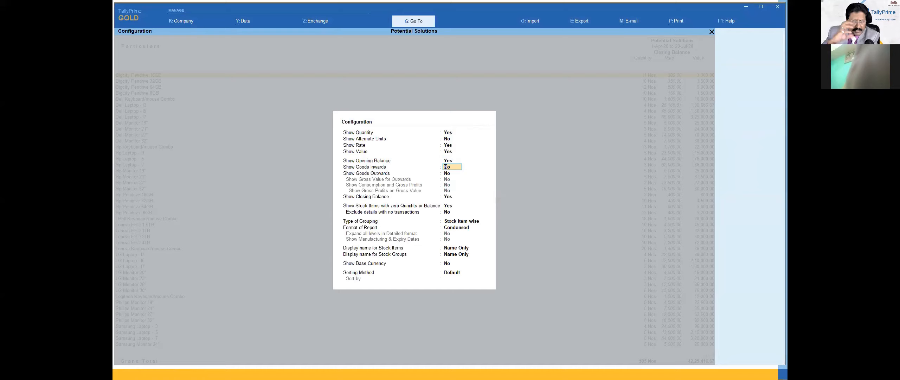
{"action": "key", "text": "Return"}
{"action": "type", "text": "y"}
{"action": "key", "text": "Return"}
{"action": "key", "text": "Return"}
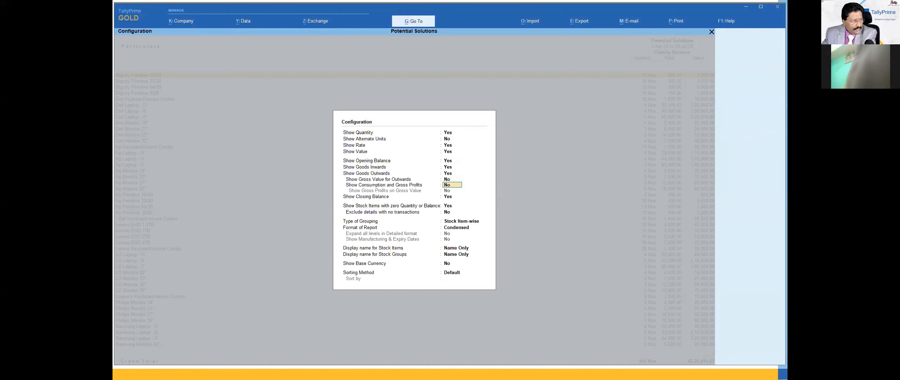
{"action": "key", "text": "ctrl+a"}
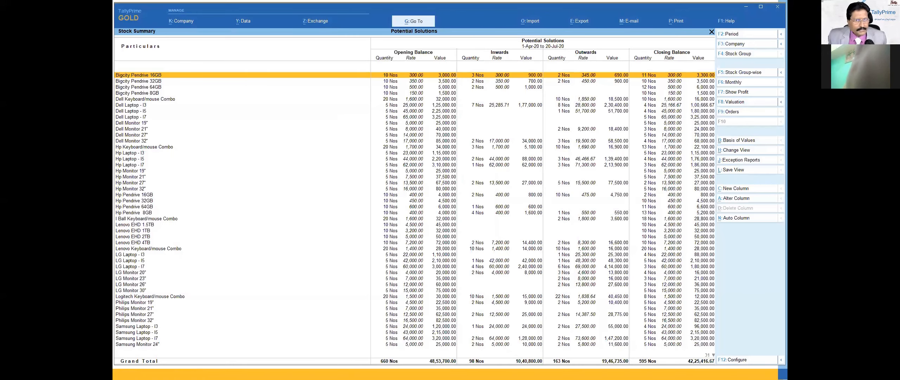
{"action": "left_click", "coordinate": [738, 92]}
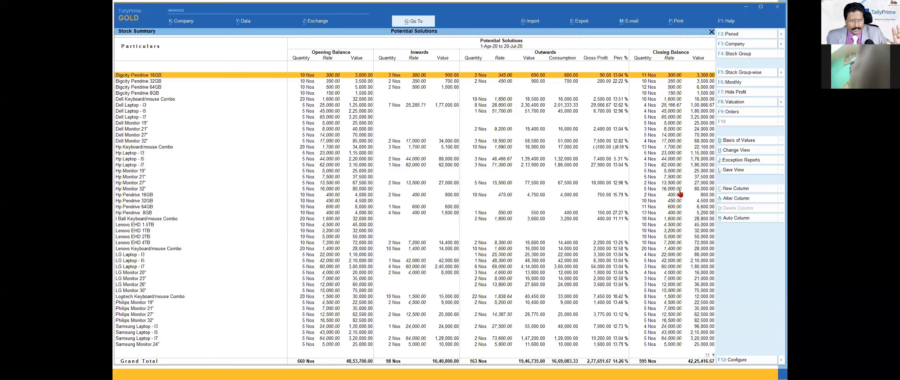
Save the Stock Summary view as Stksumwitprofit, default for the report and for All Companies, and return to the Gateway of Tally
{"action": "left_click", "coordinate": [733, 170]}
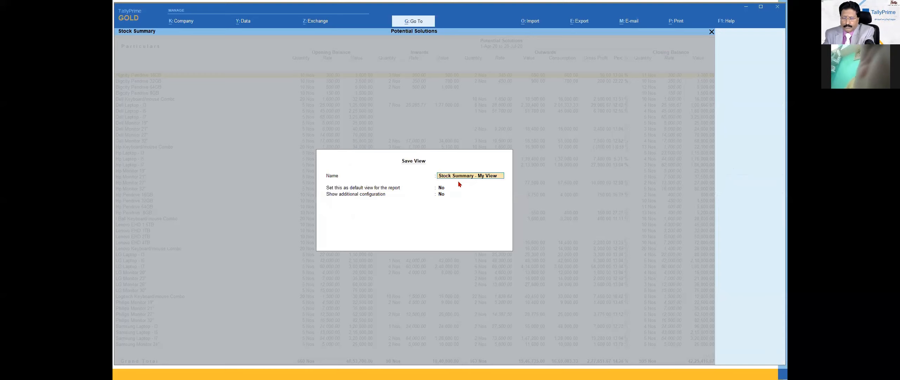
{"action": "type", "text": "Stksum"}
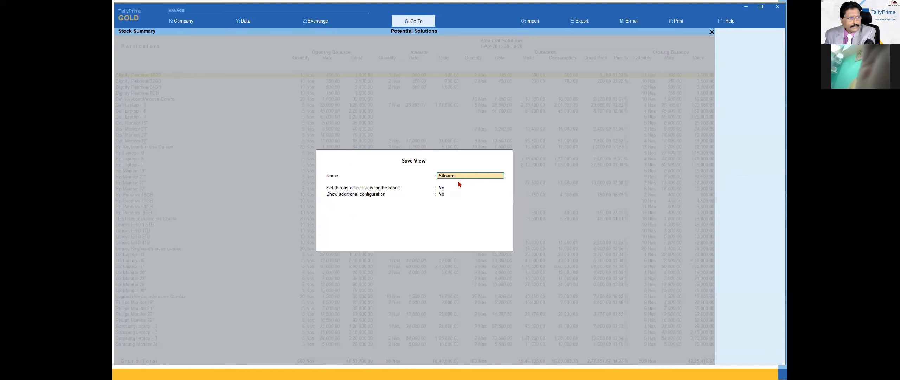
{"action": "type", "text": "with"}
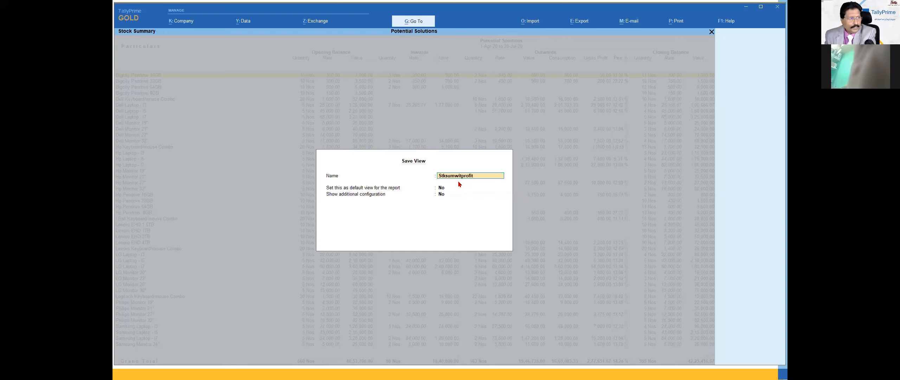
{"action": "key", "text": "Return"}
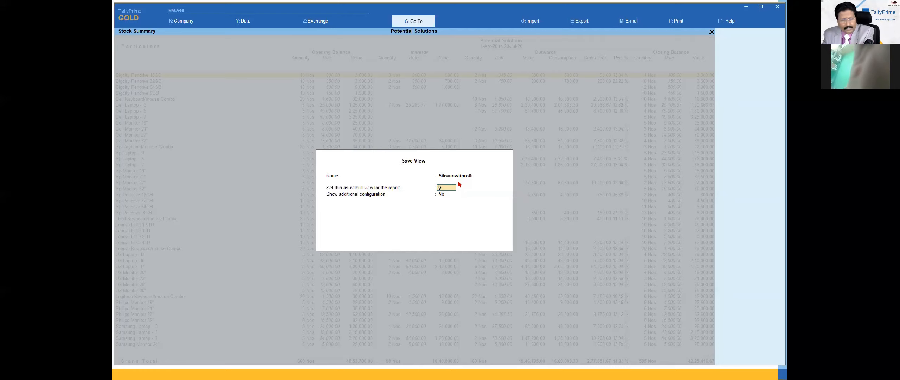
{"action": "key", "text": "Return"}
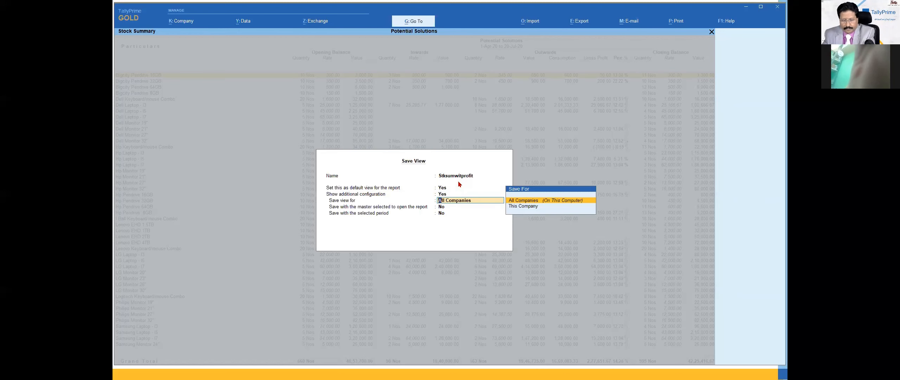
{"action": "key", "text": "ctrl+a"}
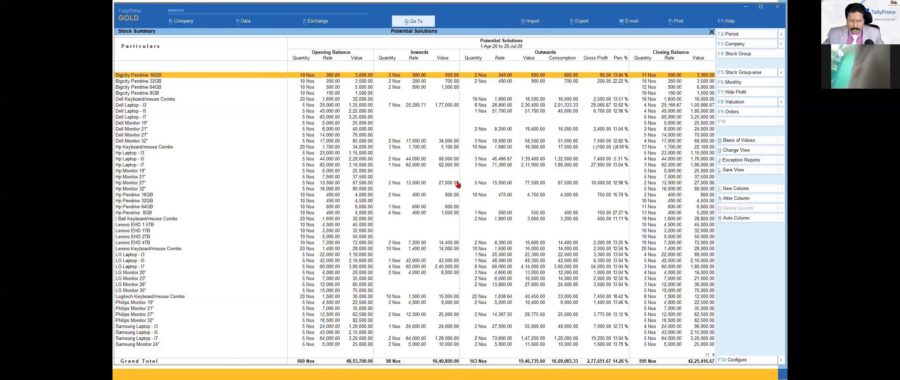
{"action": "key", "text": "Escape"}
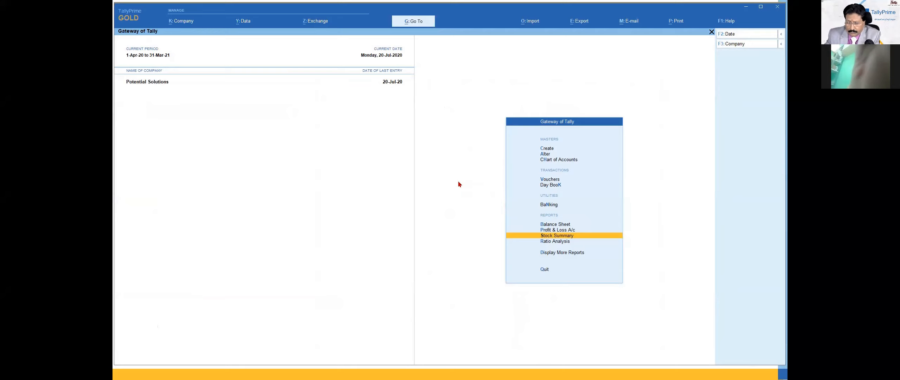
Open the saved view Stksumwitprofit through Go To
{"action": "key", "text": "alt+g"}
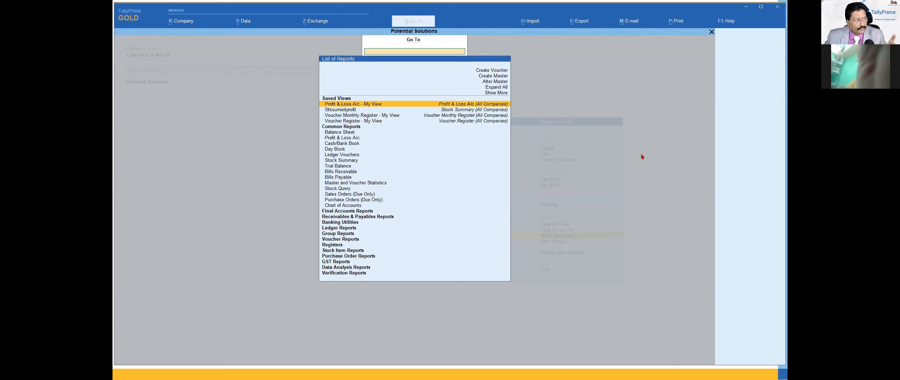
{"action": "key", "text": "Down"}
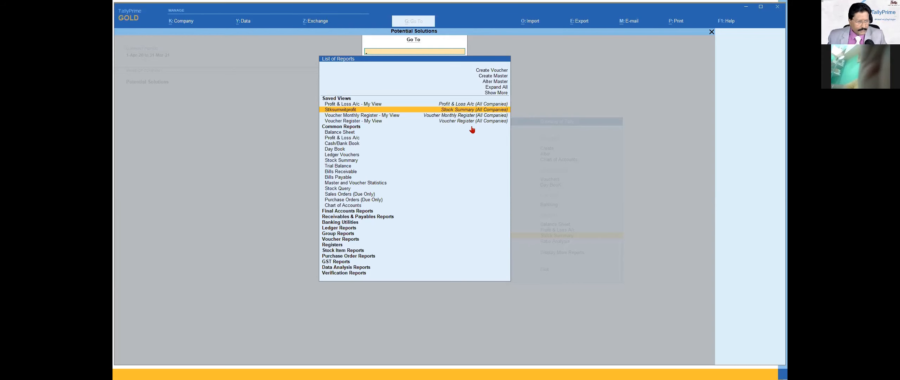
{"action": "key", "text": "Return"}
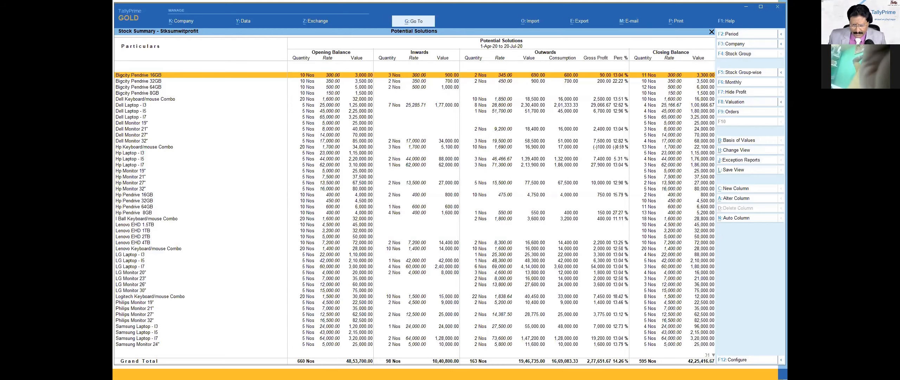
{"action": "key", "text": "alt+Tab"}
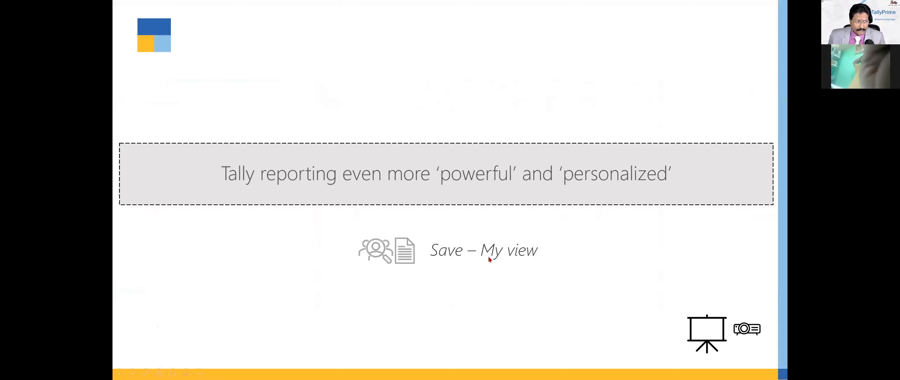
{"action": "left_click", "coordinate": [579, 289]}
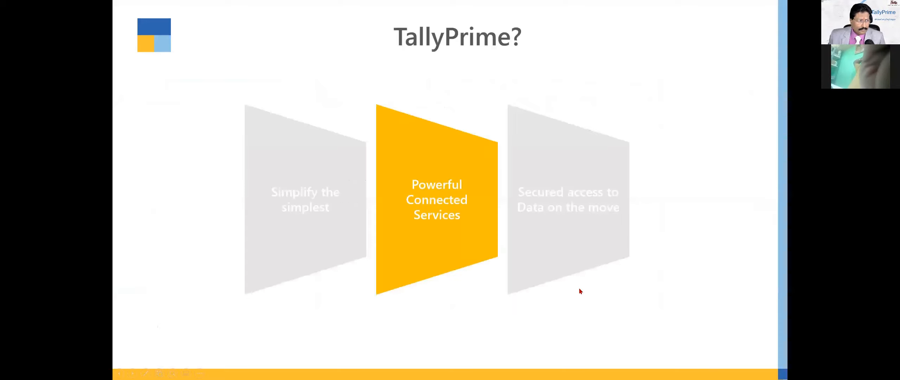
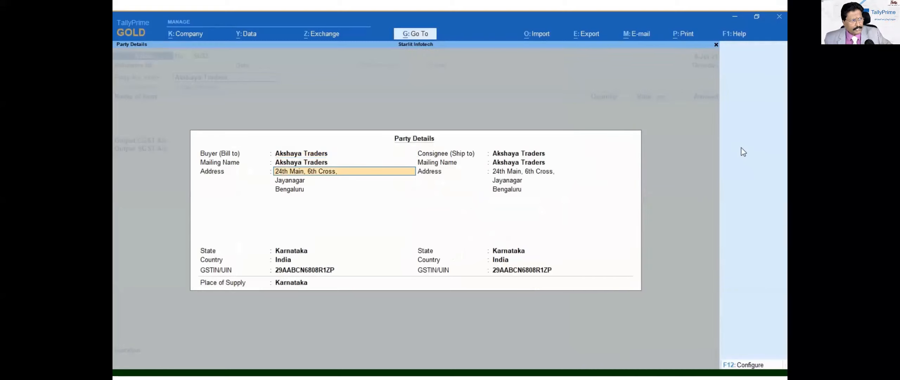
Accept the party details for Akshaya Traders and add 1 nos of HP Envy 13" to the sales voucher
{"action": "key", "text": "ctrl+a"}
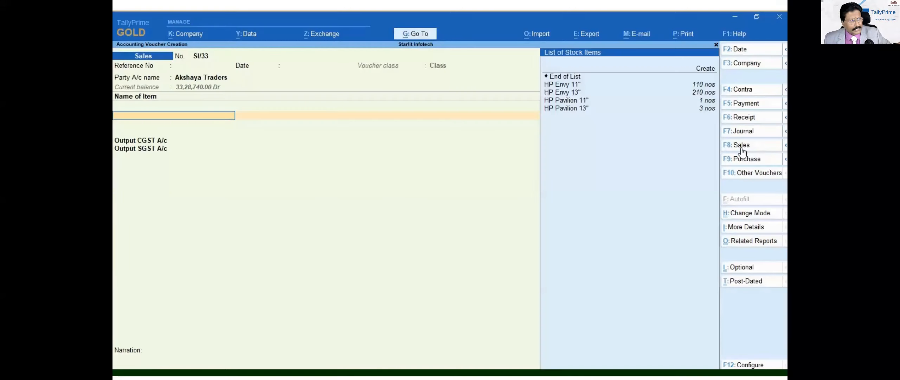
{"action": "key", "text": "Down"}
{"action": "key", "text": "Return"}
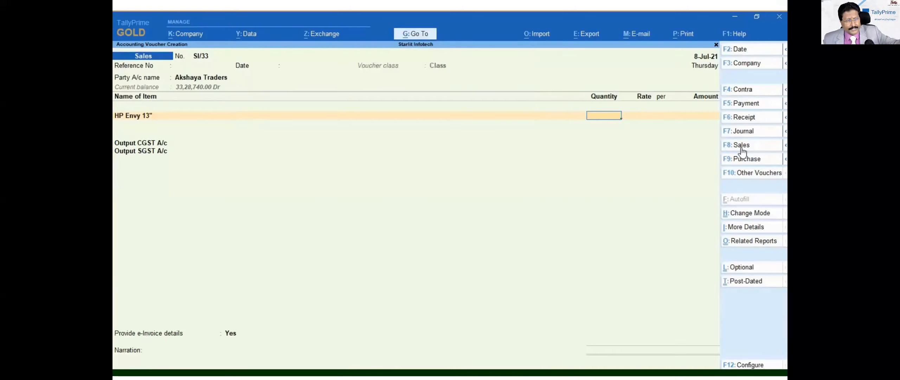
{"action": "type", "text": "1"}
{"action": "key", "text": "Return"}
{"action": "key", "text": "Return"}
{"action": "key", "text": "Return"}
{"action": "key", "text": "Return"}
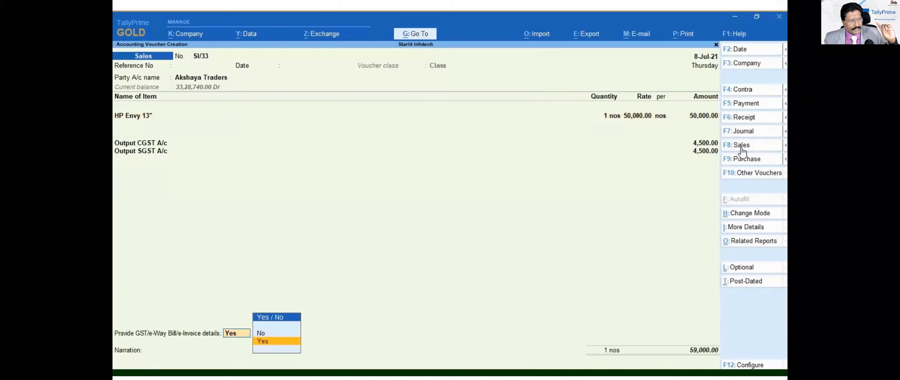
Choose to provide GST/e-Way Bill details and accept the prefilled consignor and consignee address details
{"action": "key", "text": "Return"}
{"action": "key", "text": "Return"}
{"action": "key", "text": "Return"}
{"action": "key", "text": "Return"}
{"action": "key", "text": "Return"}
{"action": "key", "text": "Return"}
{"action": "key", "text": "Return"}
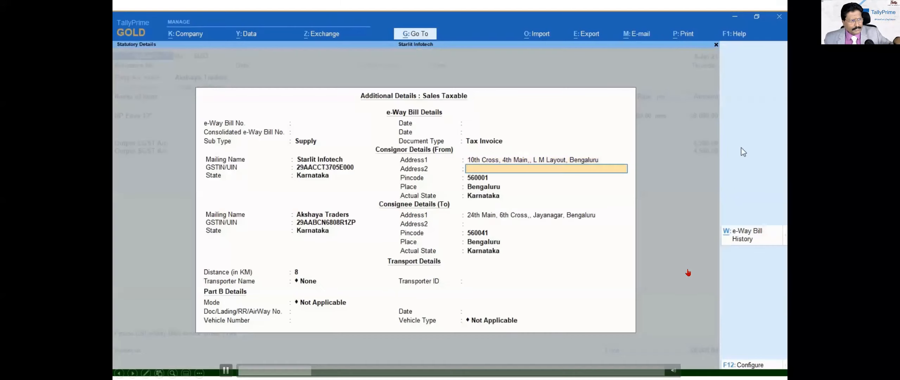
{"action": "key", "text": "Return"}
{"action": "key", "text": "Return"}
{"action": "key", "text": "Return"}
{"action": "key", "text": "Return"}
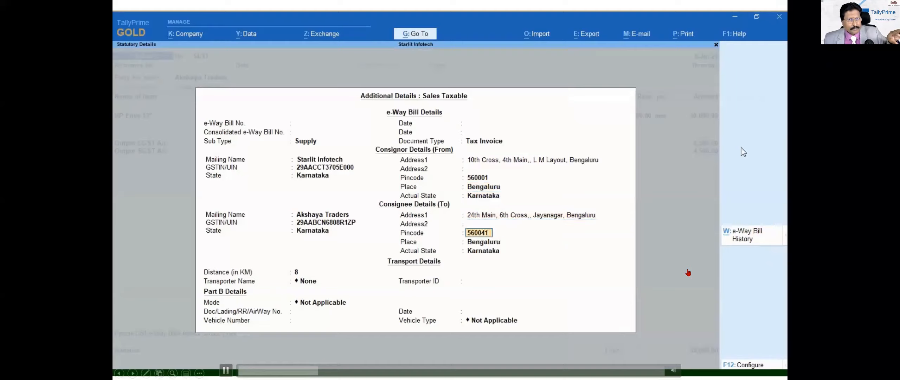
Add DHL as a new transporter in the e-Way Bill's transport details, including its transporter ID
{"action": "key", "text": "Return"}
{"action": "key", "text": "Up"}
{"action": "key", "text": "Return"}
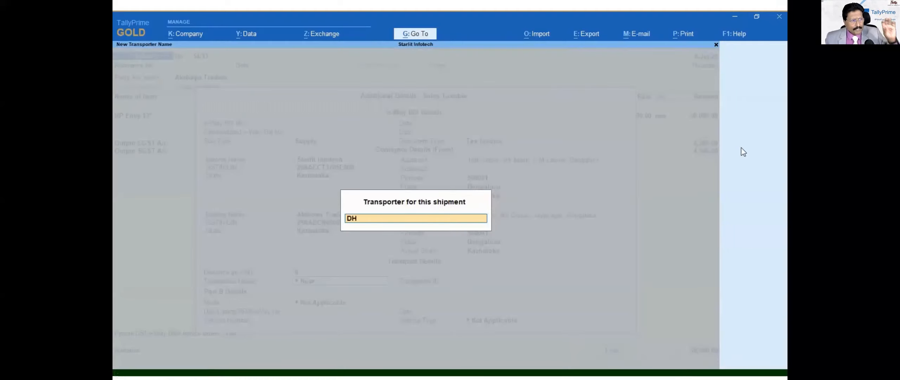
{"action": "key", "text": "Return"}
{"action": "key", "text": "Return"}
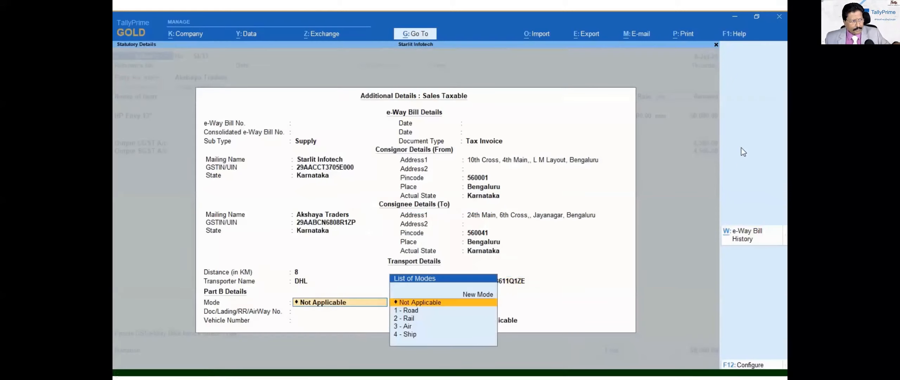
{"action": "key", "text": "Down"}
{"action": "key", "text": "Return"}
{"action": "type", "text": "KA06N78"}
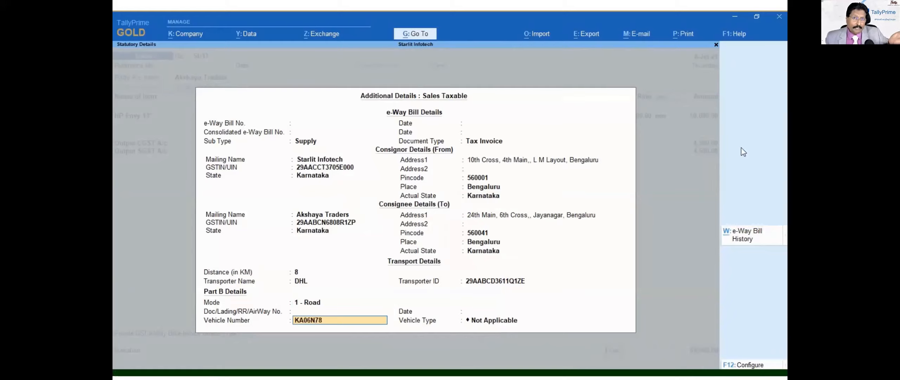
{"action": "key", "text": "Return"}
{"action": "key", "text": "Down"}
{"action": "key", "text": "Down"}
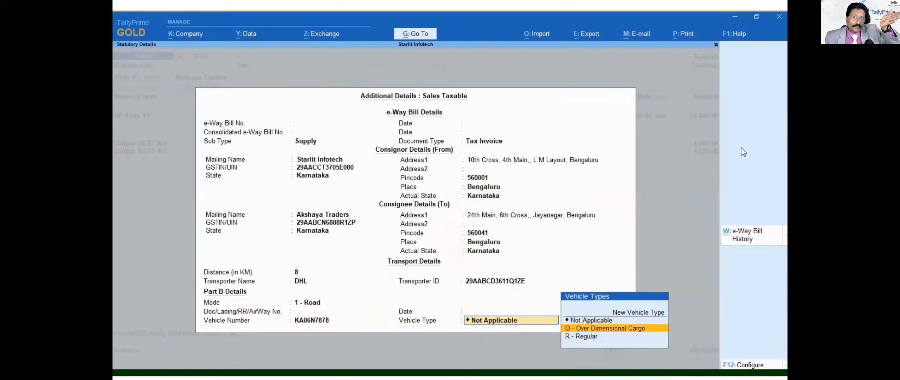
{"action": "key", "text": "Return"}
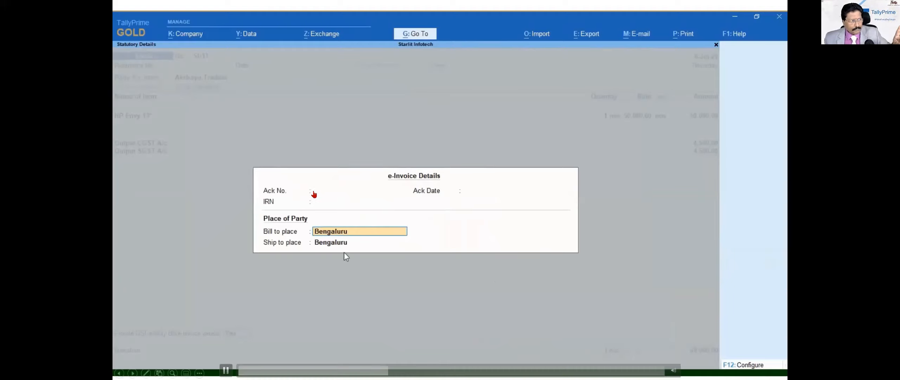
{"action": "key", "text": "Return"}
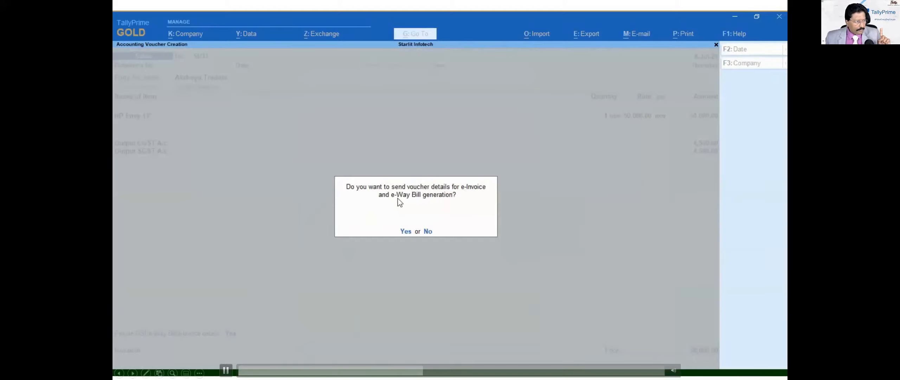
{"action": "left_click", "coordinate": [226, 370]}
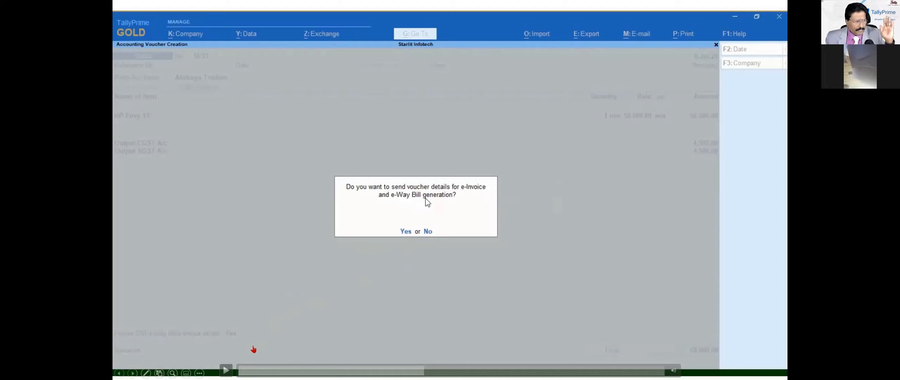
{"action": "left_click", "coordinate": [226, 370]}
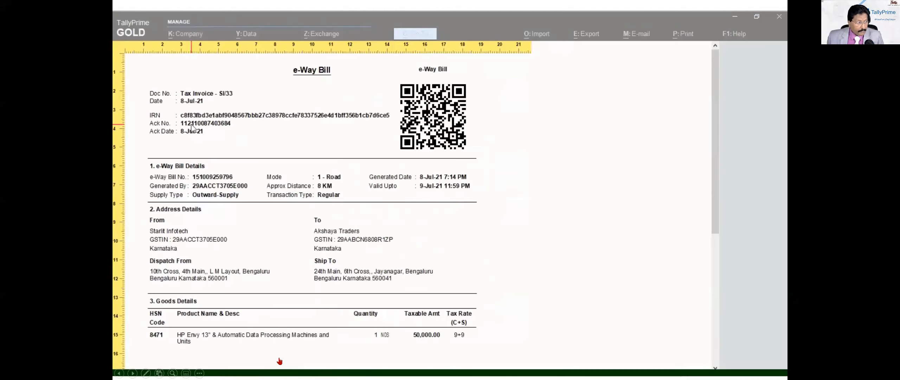
{"action": "left_click", "coordinate": [609, 284]}
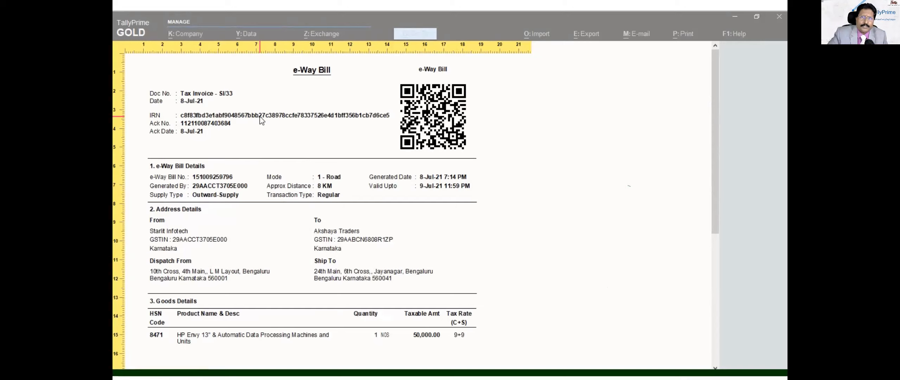
{"action": "left_click", "coordinate": [417, 317]}
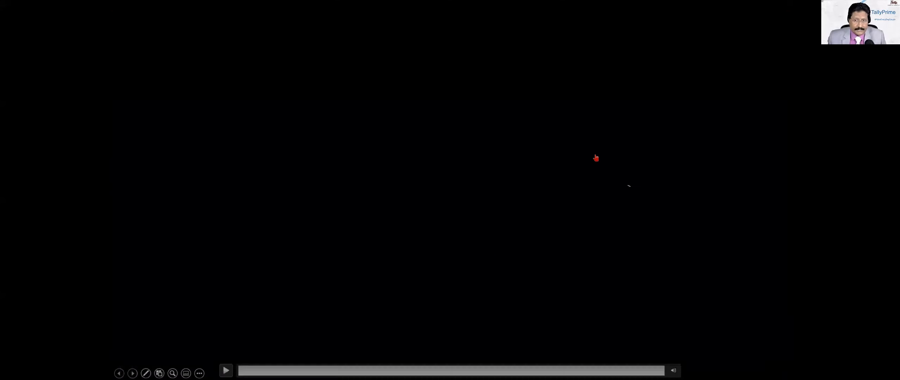
{"action": "left_click", "coordinate": [791, 201]}
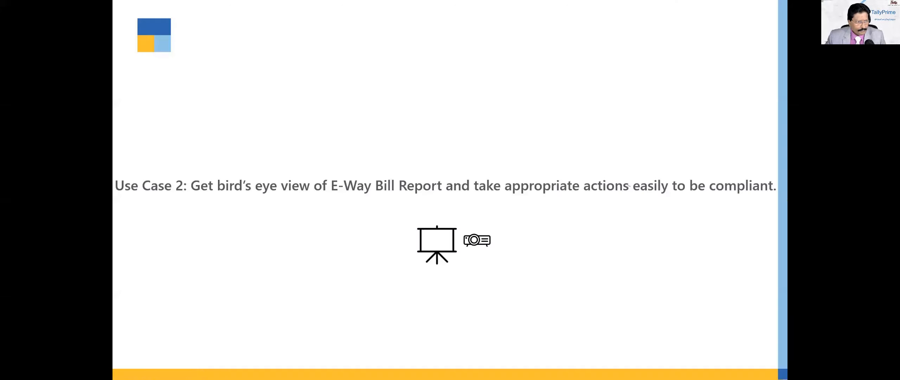
{"action": "key", "text": "Right"}
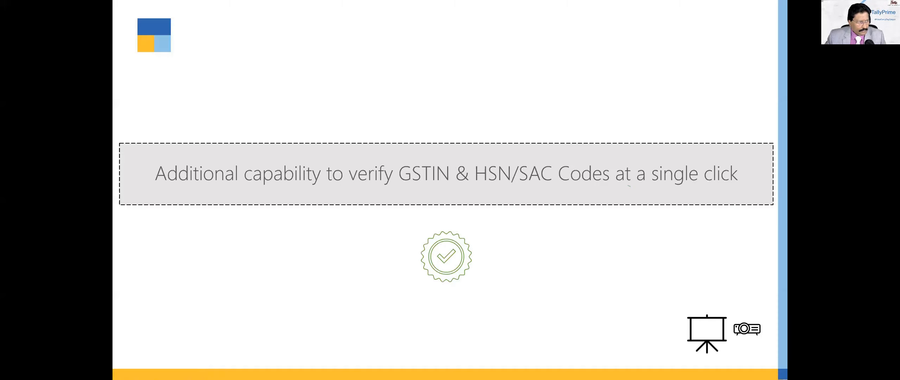
{"action": "key", "text": "Left"}
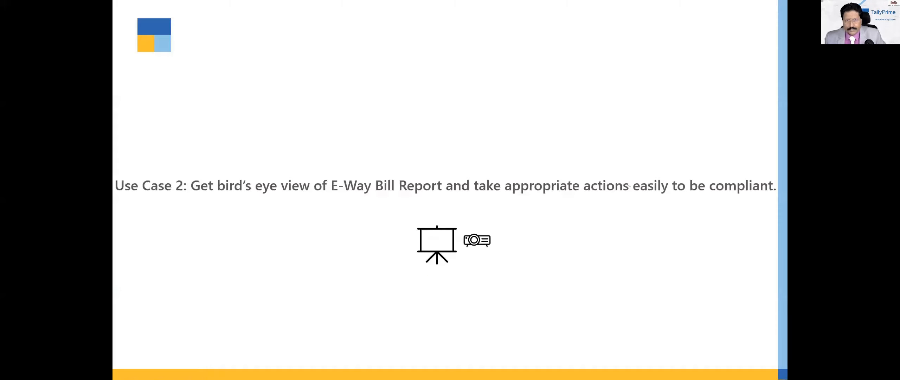
Switch to TallyPrime, return to the Gateway of Tally and load the company Starlit Infotech - E-Invoice and E-Way Bill
{"action": "key", "text": "alt+Tab"}
{"action": "key", "text": "Escape"}
{"action": "key", "text": "Escape"}
{"action": "key", "text": "Escape"}
{"action": "key", "text": "F3"}
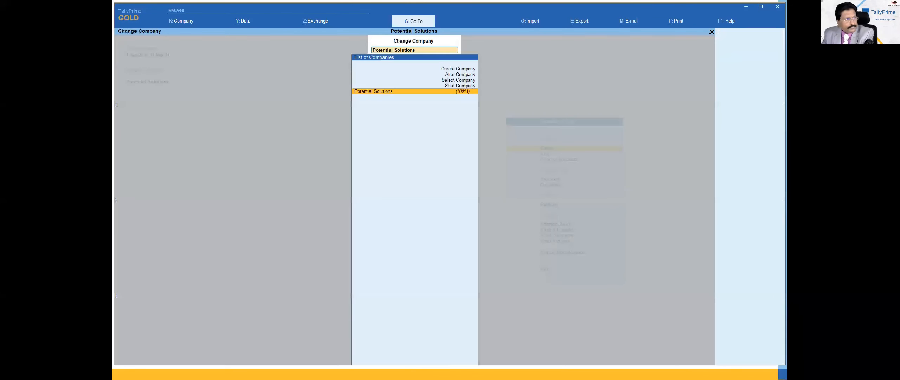
{"action": "key", "text": "Down"}
{"action": "key", "text": "Down"}
{"action": "key", "text": "Down"}
{"action": "key", "text": "Down"}
{"action": "key", "text": "Return"}
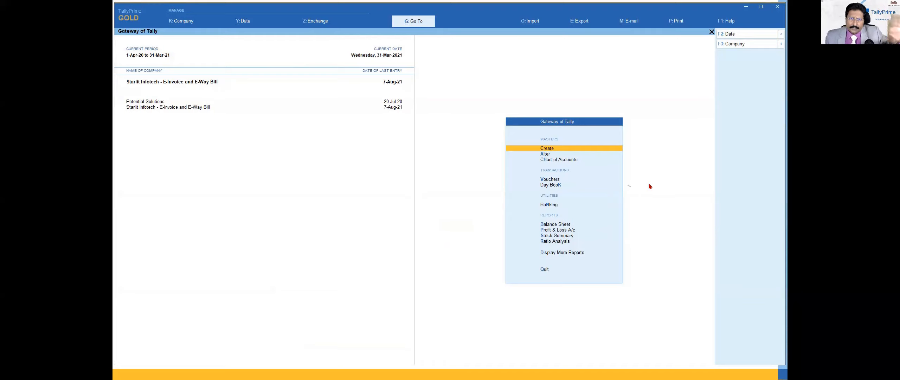
{"action": "key", "text": "Down"}
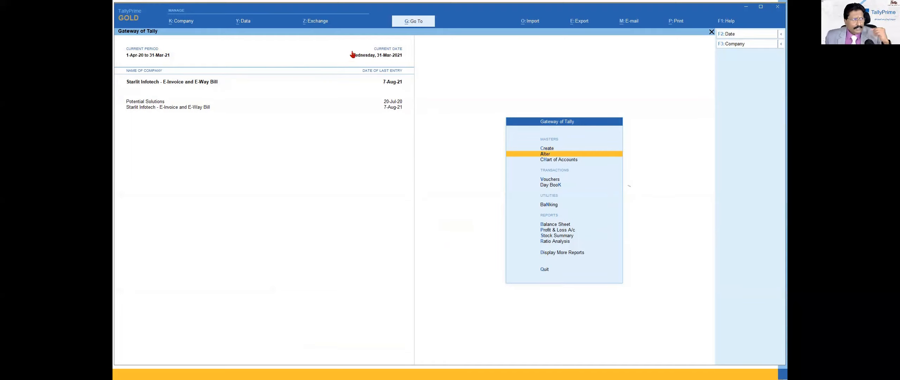
Try to send Akshaya Traders' sales voucher SI/22 for IRN generation from the pending e-Invoicing list, and return to the Gateway of Tally
{"action": "left_click", "coordinate": [318, 22]}
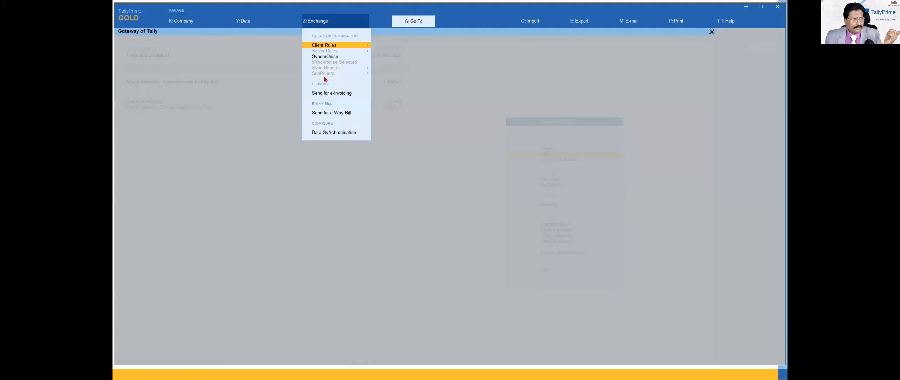
{"action": "left_click", "coordinate": [325, 93]}
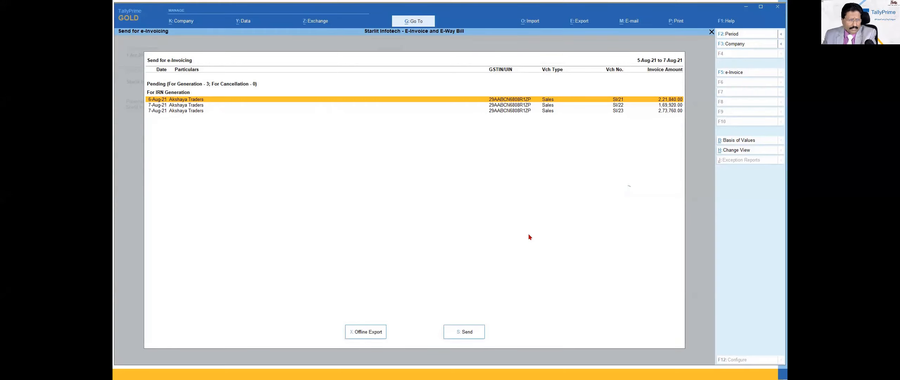
{"action": "key", "text": "Down"}
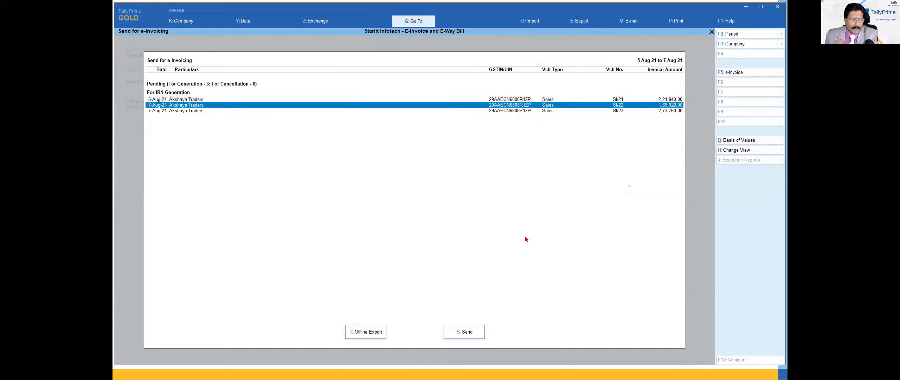
{"action": "left_click", "coordinate": [469, 332]}
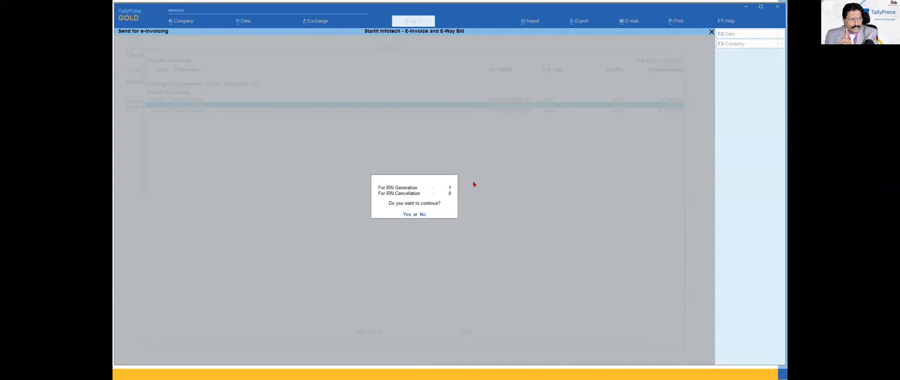
{"action": "left_click", "coordinate": [409, 214]}
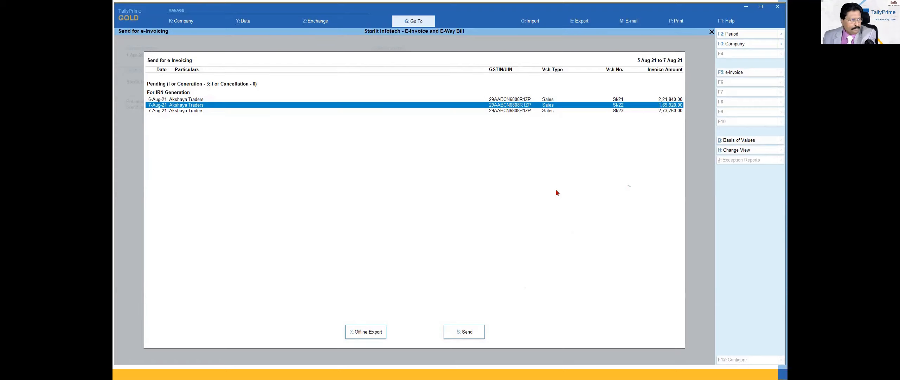
{"action": "key", "text": "Escape"}
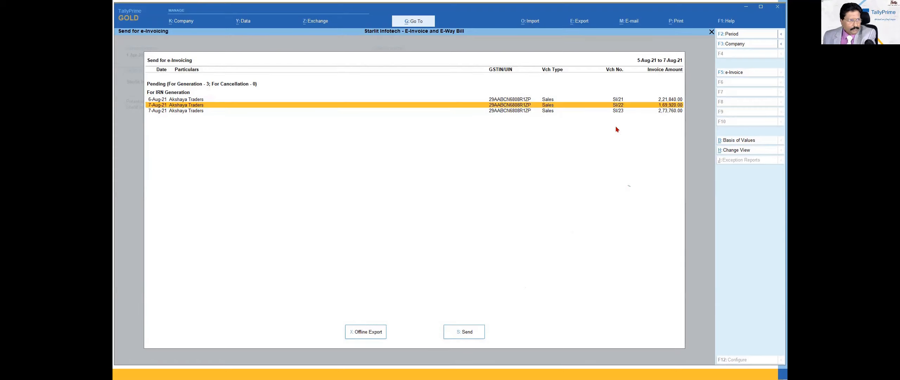
{"action": "key", "text": "Escape"}
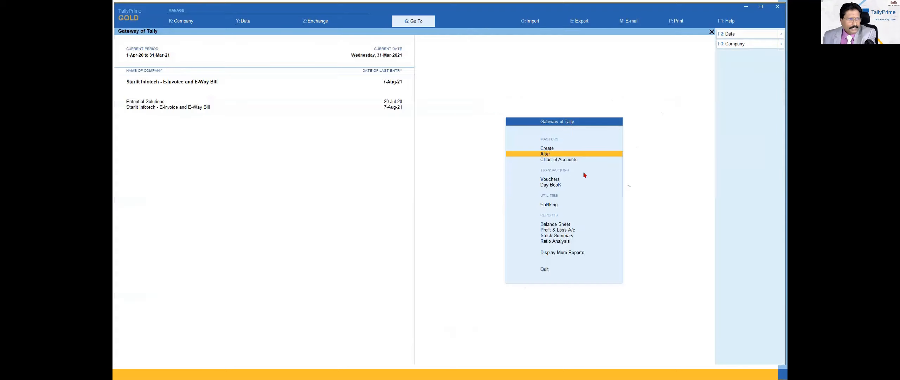
{"action": "left_click", "coordinate": [317, 22]}
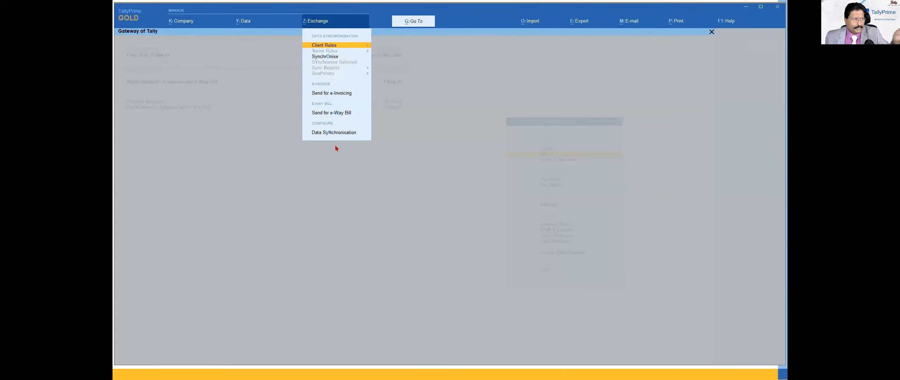
{"action": "left_click", "coordinate": [331, 113]}
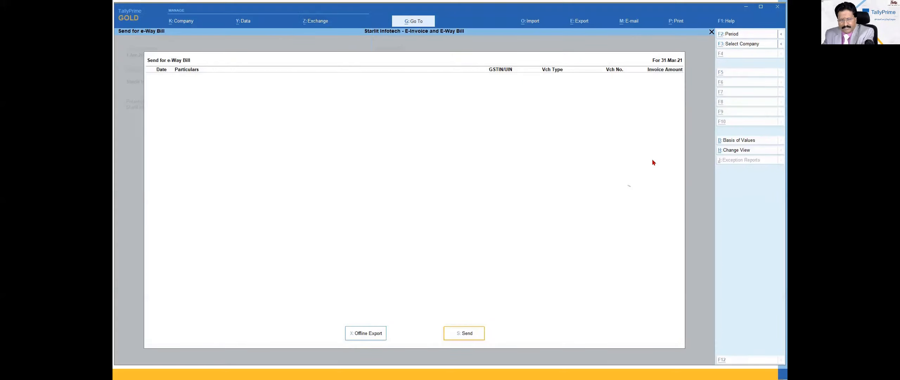
{"action": "key", "text": "alt+F2"}
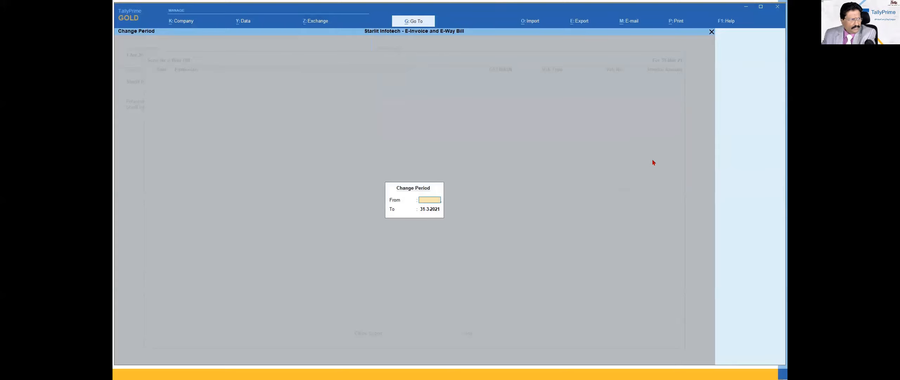
{"action": "key", "text": "Escape"}
{"action": "key", "text": "Escape"}
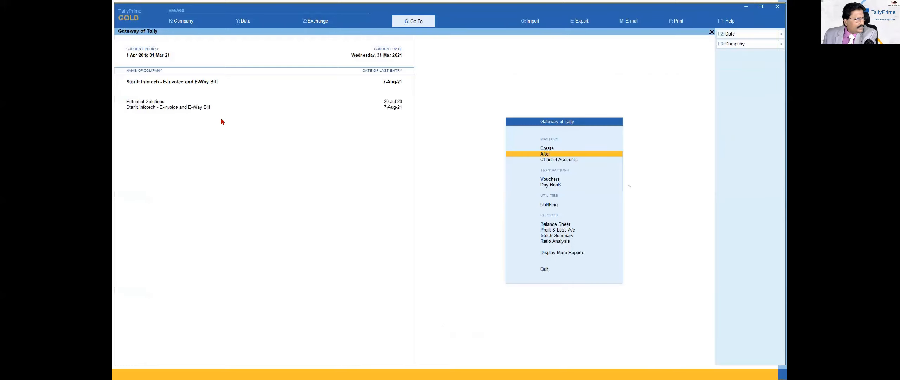
Shut the company Potential Solutions
{"action": "key", "text": "ctrl"}
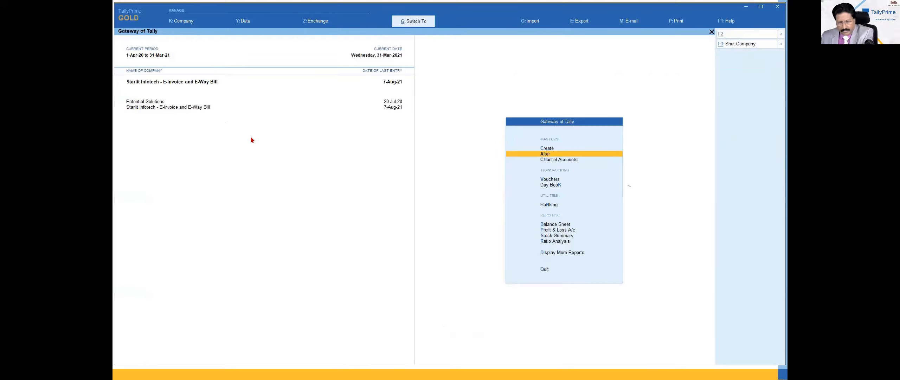
{"action": "key", "text": "ctrl+F3"}
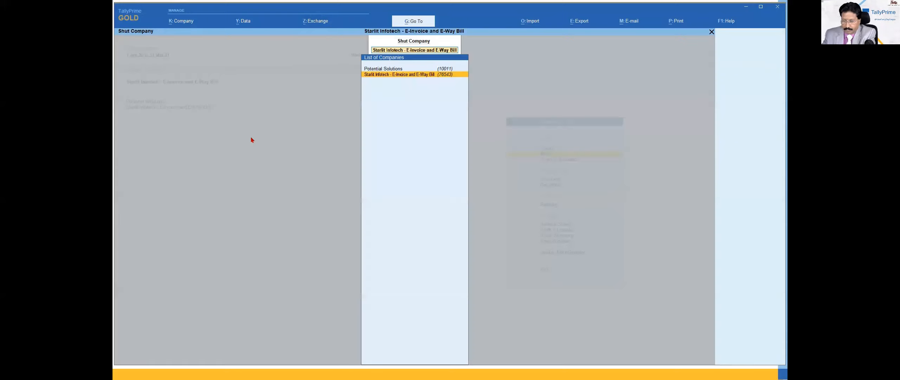
{"action": "key", "text": "Up"}
{"action": "key", "text": "Return"}
Set the current period from 1-4-2021 to 31-3-2022
{"action": "key", "text": "alt+F2"}
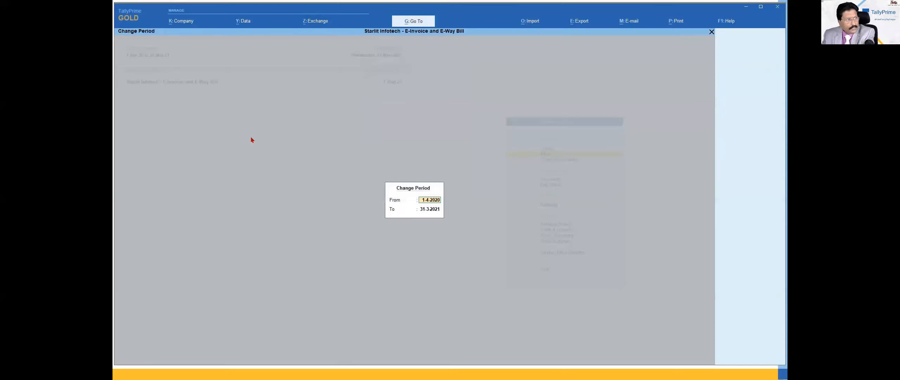
{"action": "type", "text": "1-4-21"}
{"action": "key", "text": "Return"}
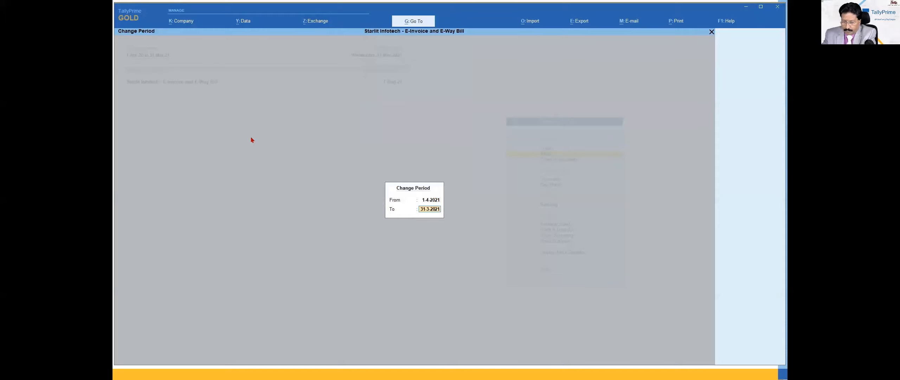
{"action": "type", "text": "m22"}
{"action": "key", "text": "Return"}
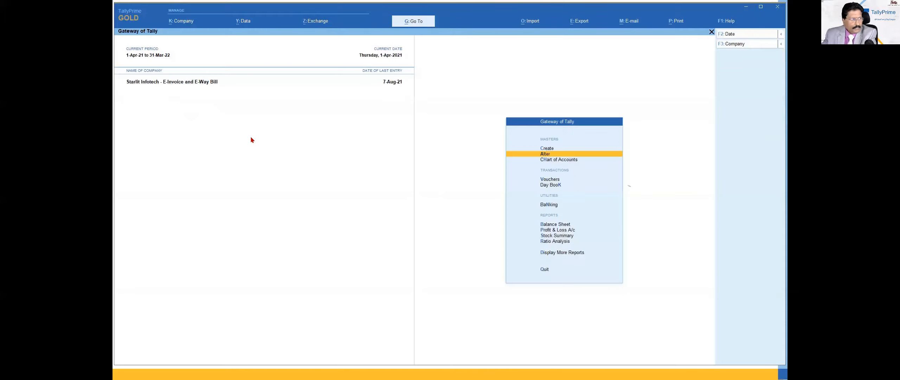
List the vouchers to send for e-Way Bill from 1-Apr-21 to 7-Aug-21, and open the e-Way Bill report
{"action": "left_click", "coordinate": [318, 23]}
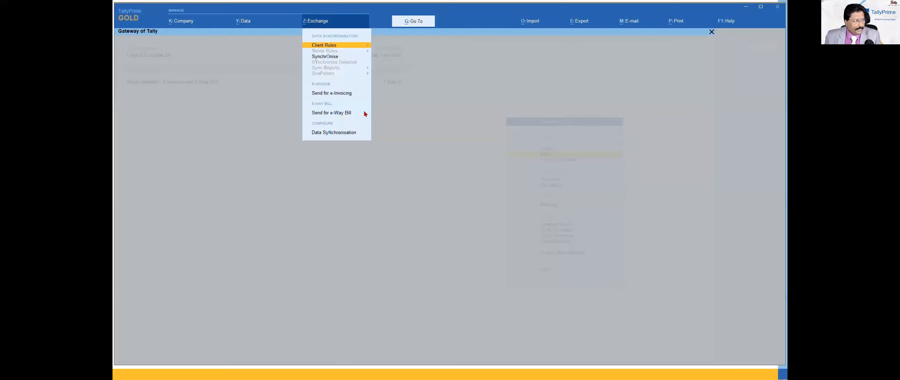
{"action": "left_click", "coordinate": [343, 113]}
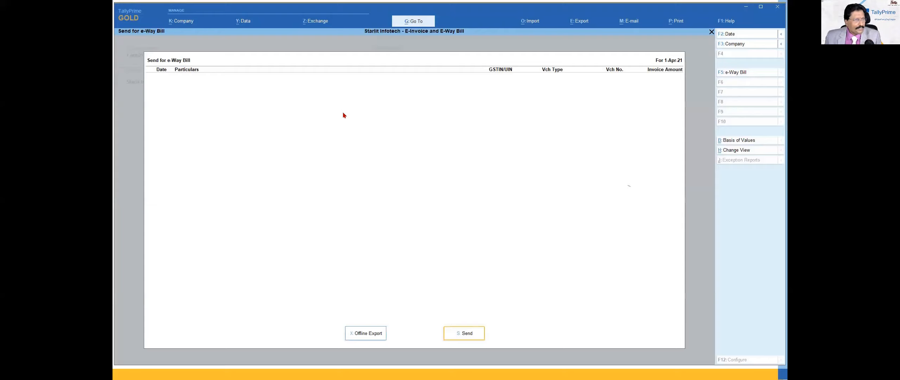
{"action": "key", "text": "F2"}
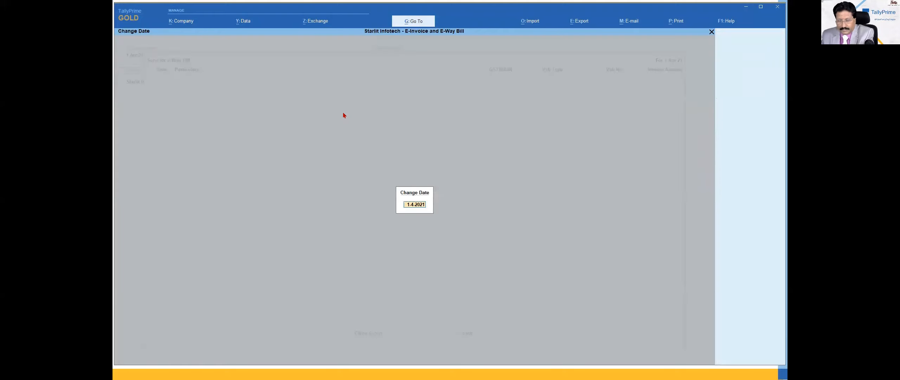
{"action": "key", "text": "Return"}
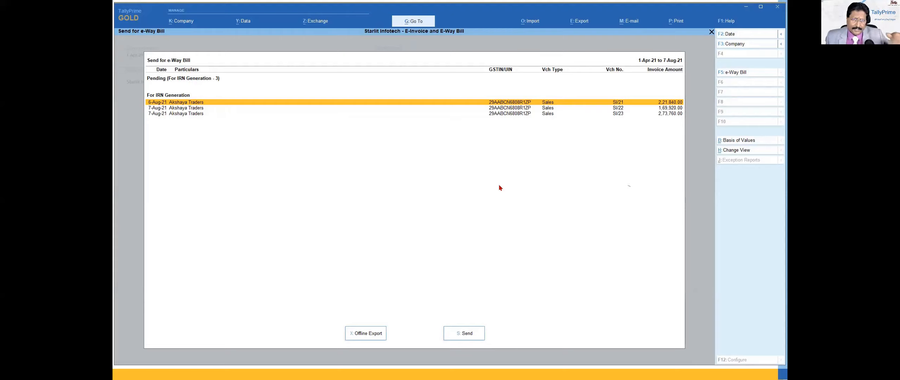
{"action": "left_click", "coordinate": [738, 72]}
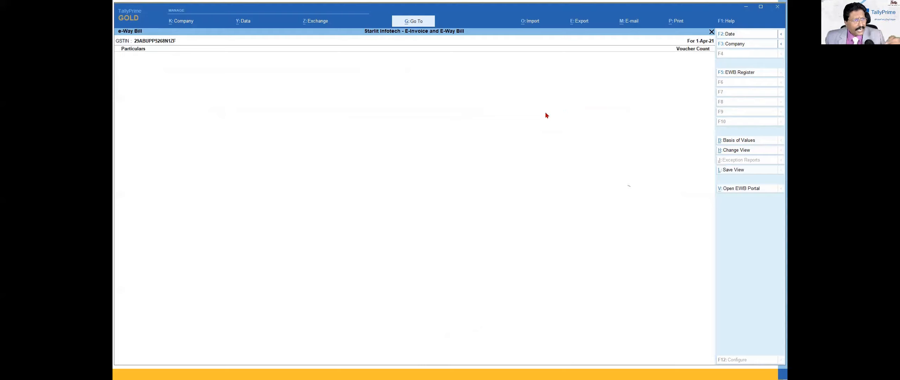
Open the e-Way Bill Register and review the options for getting information, updating the transporter ID, extending and cancelling e-Way Bills
{"action": "left_click", "coordinate": [739, 73]}
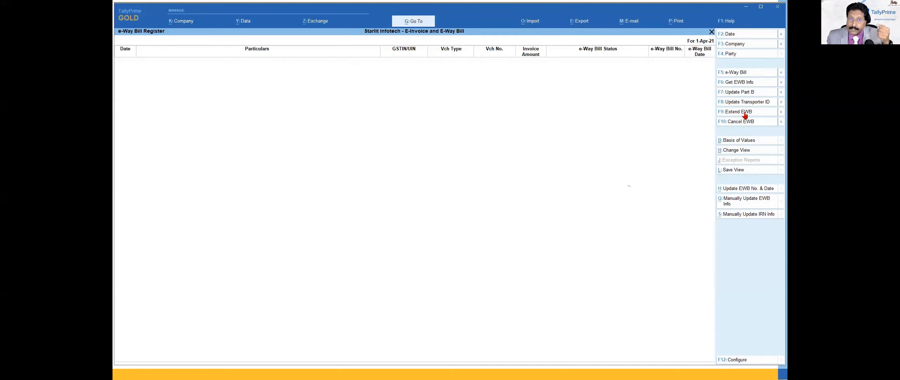
{"action": "left_click", "coordinate": [781, 83]}
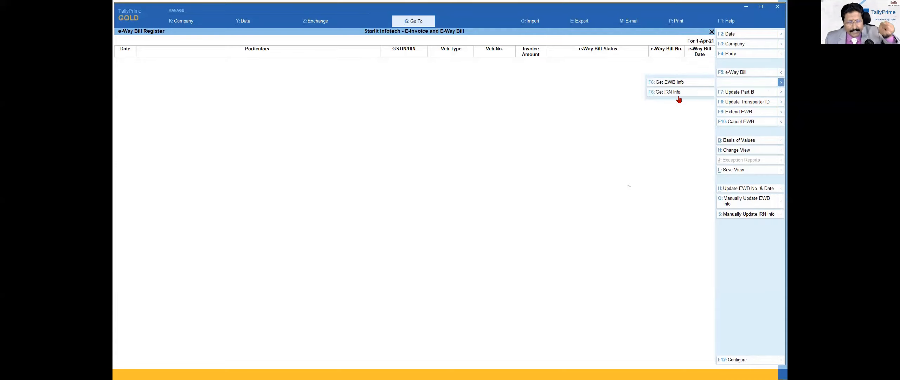
{"action": "left_click", "coordinate": [781, 102]}
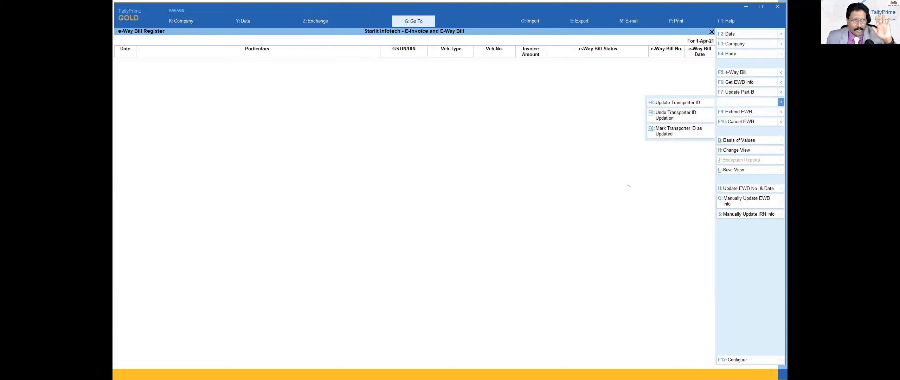
{"action": "left_click", "coordinate": [780, 113]}
{"action": "left_click", "coordinate": [780, 113]}
{"action": "left_click", "coordinate": [780, 113]}
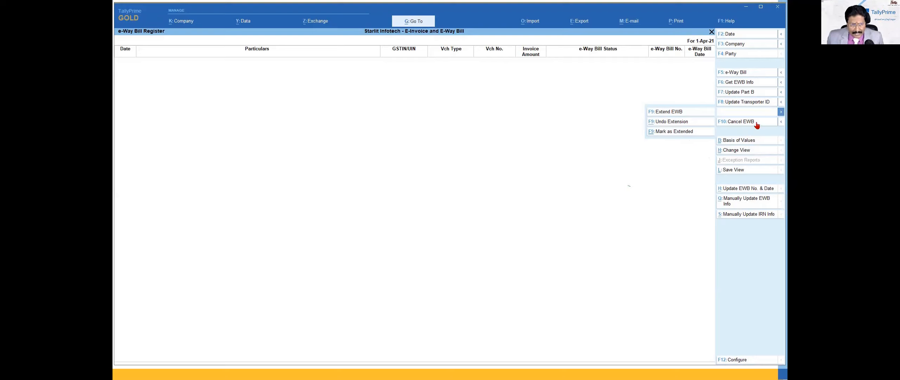
{"action": "left_click", "coordinate": [781, 122]}
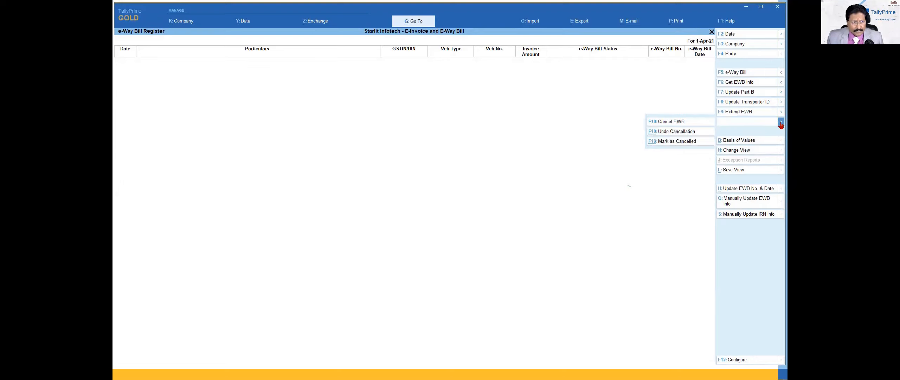
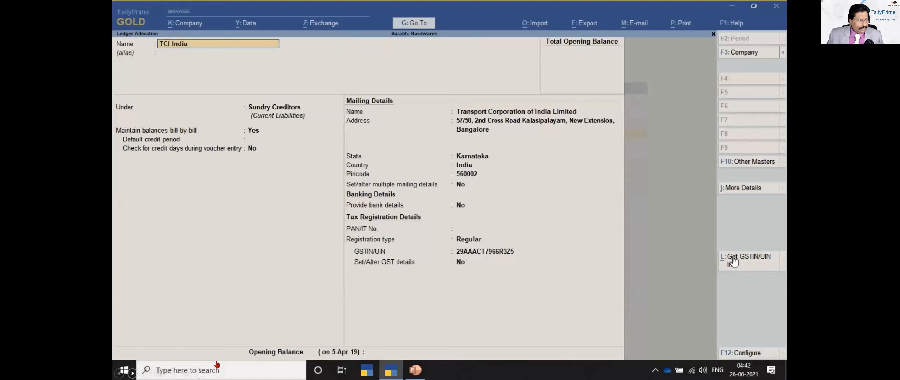
Get the GSTIN/UIN information from the portal for the TCI India ledger, compare it with the books, and leave the ledger
{"action": "left_click", "coordinate": [733, 266]}
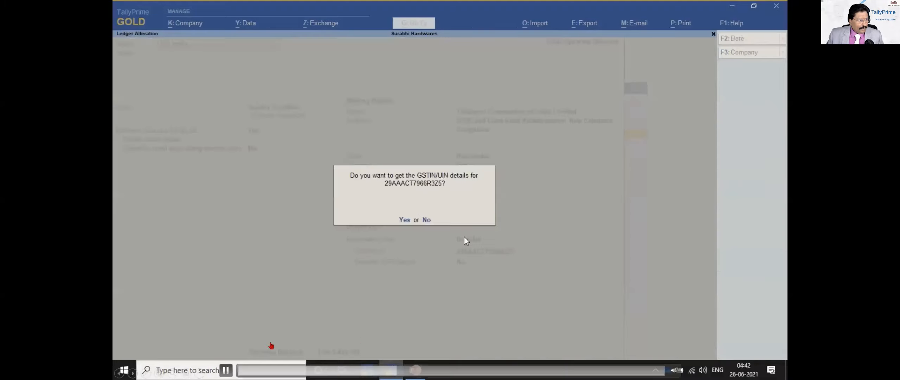
{"action": "left_click", "coordinate": [404, 219]}
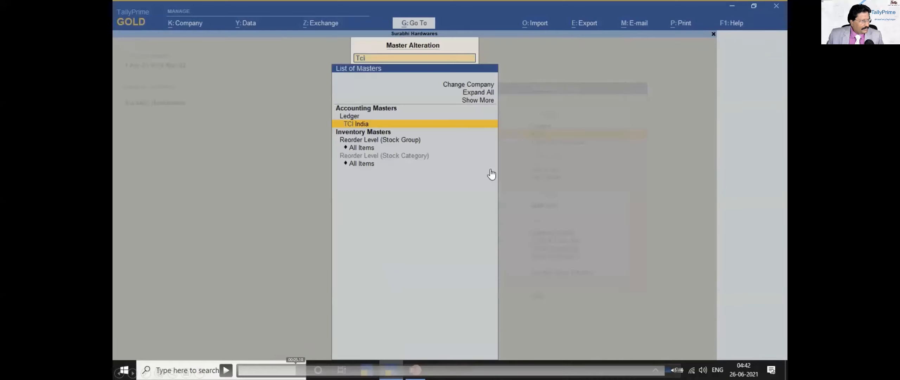
{"action": "left_click", "coordinate": [226, 370]}
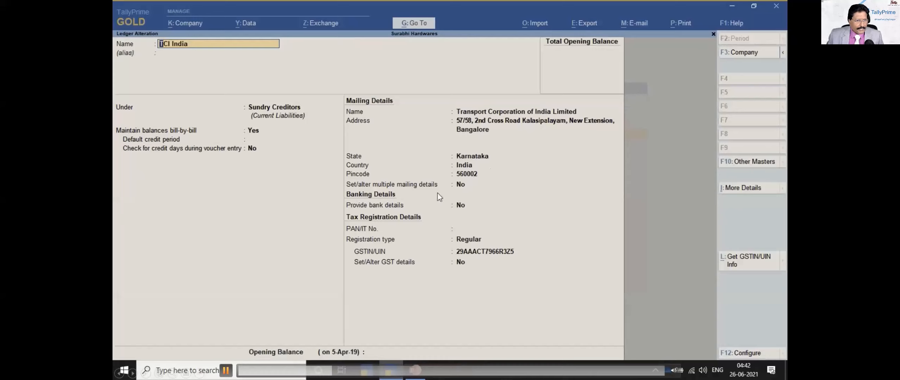
{"action": "left_click", "coordinate": [226, 370]}
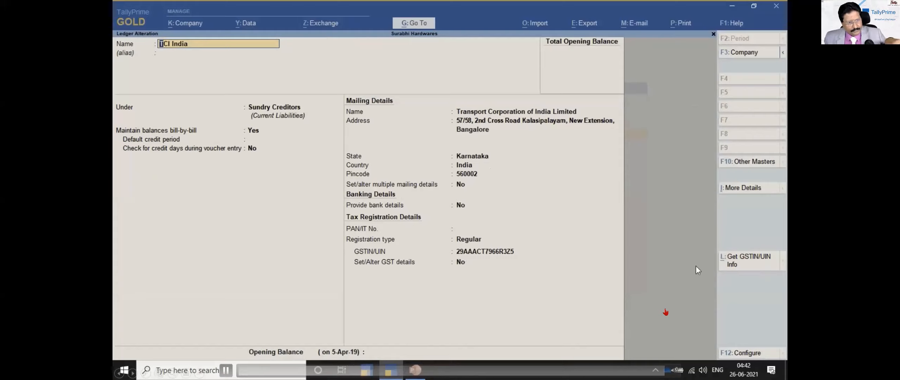
{"action": "left_click", "coordinate": [734, 260]}
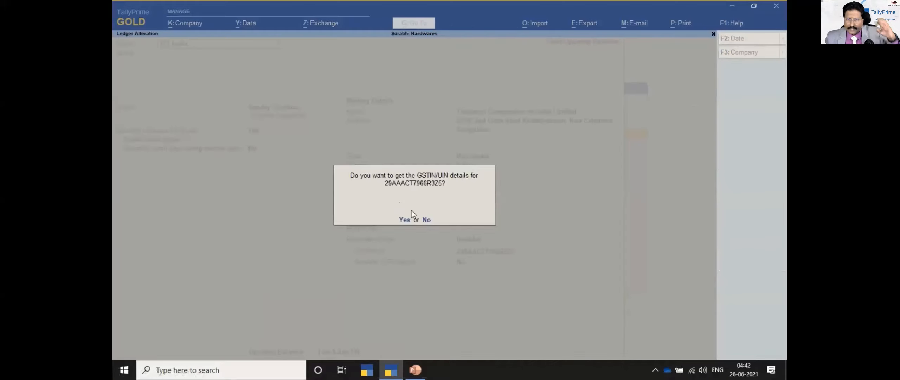
{"action": "left_click", "coordinate": [403, 220]}
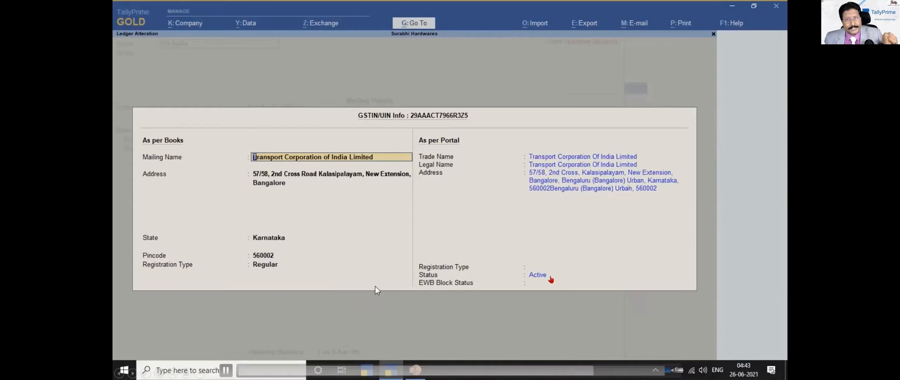
{"action": "key", "text": "Escape"}
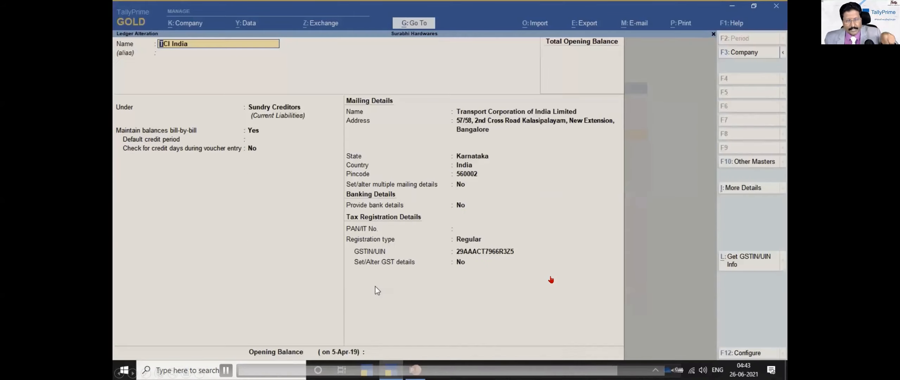
{"action": "key", "text": "Escape"}
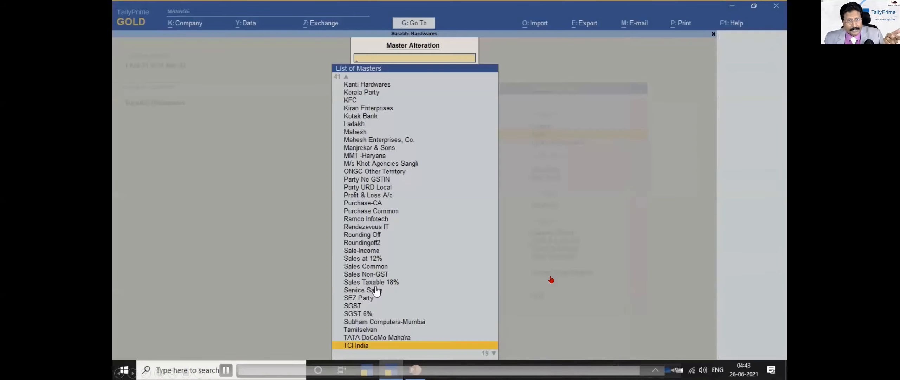
{"action": "key", "text": "Escape"}
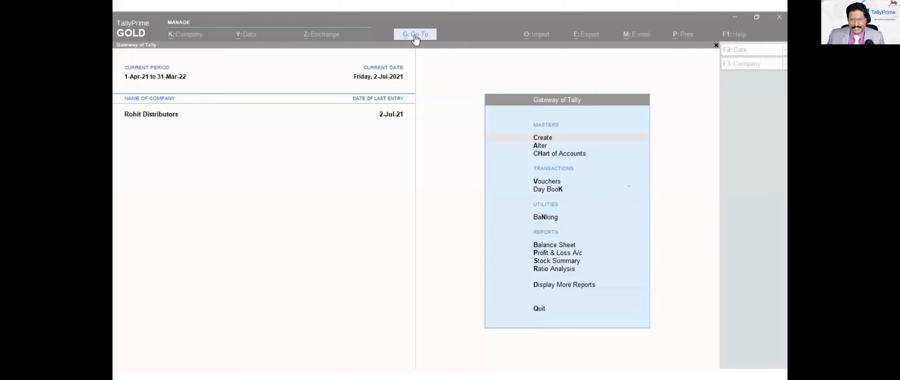
Open the Update Party GSTIN report for all groups and all ledgers in Rohit Distributors
{"action": "left_click", "coordinate": [415, 34]}
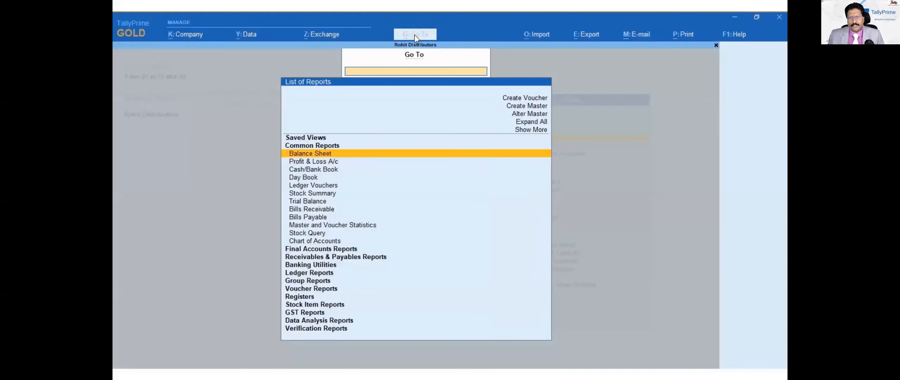
{"action": "type", "text": "Upda"}
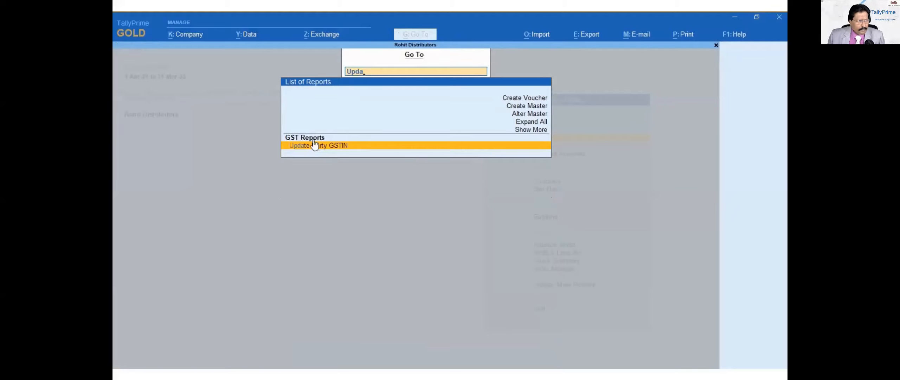
{"action": "left_click", "coordinate": [339, 151]}
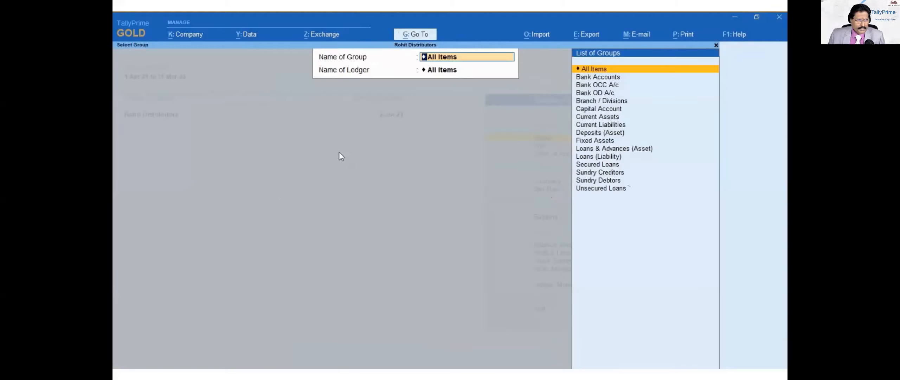
{"action": "key", "text": "Return"}
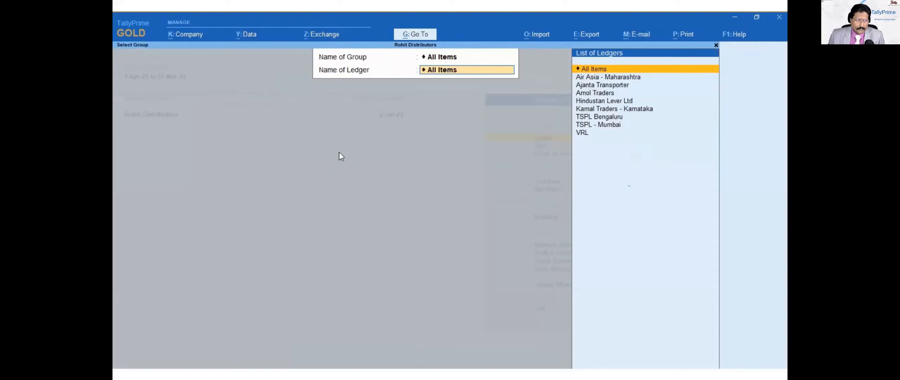
{"action": "key", "text": "Return"}
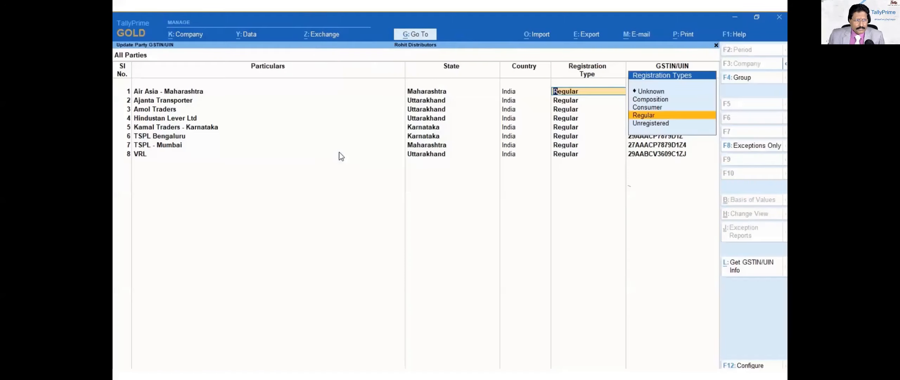
Request GSTIN/UIN information for all listed parties, limited to the correct GSTINs/UINs
{"action": "key", "text": "Return"}
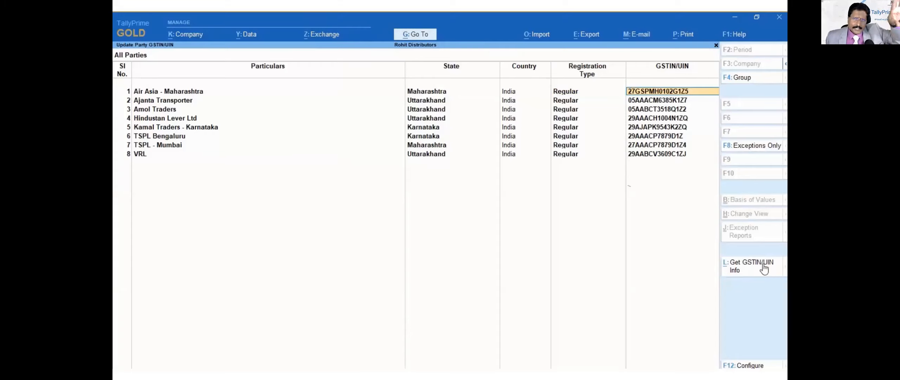
{"action": "left_click", "coordinate": [737, 264]}
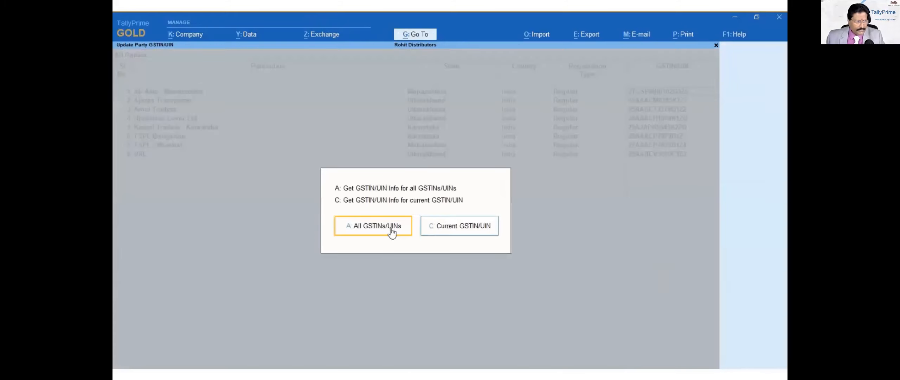
{"action": "left_click", "coordinate": [366, 231]}
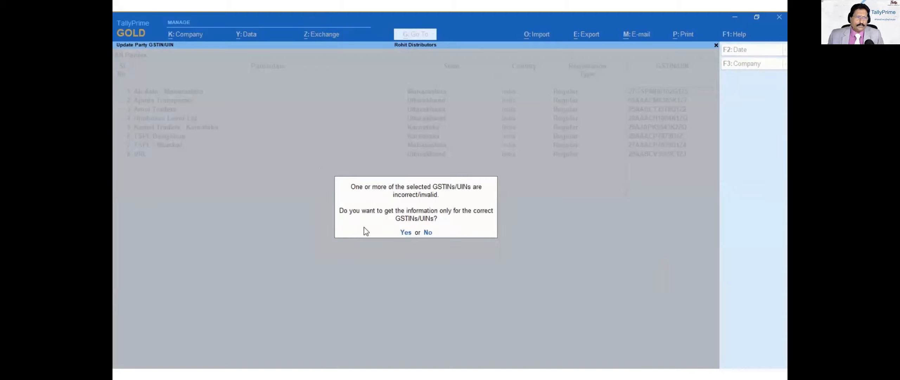
{"action": "left_click", "coordinate": [406, 232]}
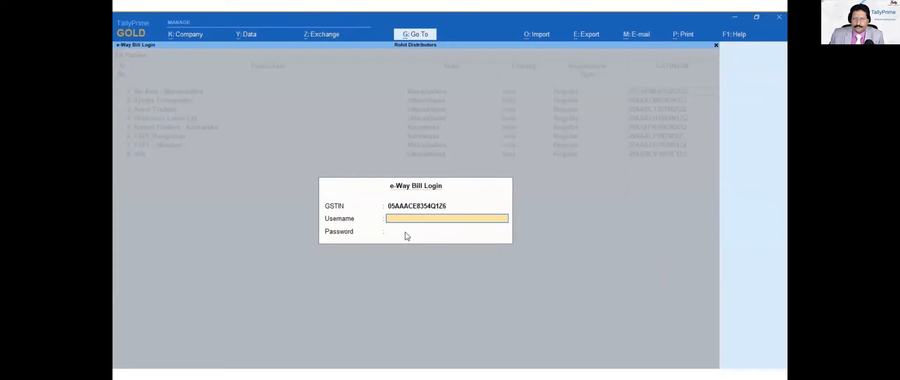
Log in to the e-Way Bill system with the account username and password to fetch the parties' GSTIN/UIN information
{"action": "key", "text": "ctrl+v"}
{"action": "key", "text": "Return"}
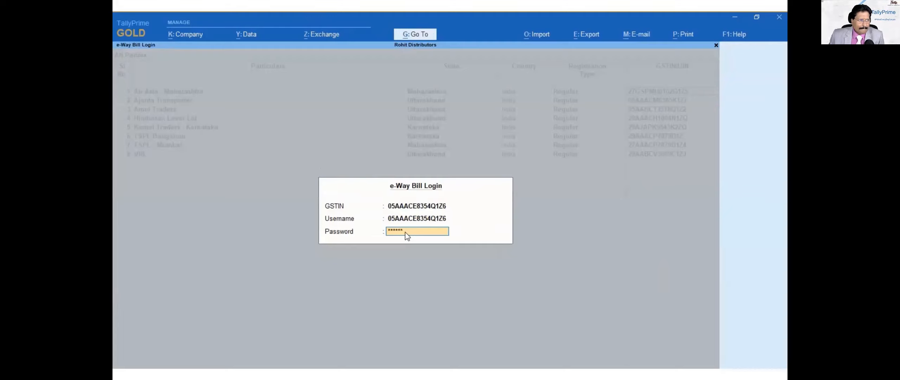
{"action": "type", "text": "********"}
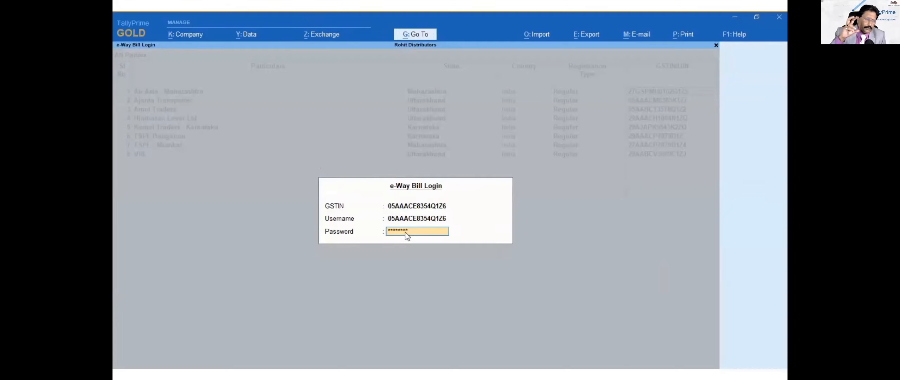
{"action": "key", "text": "Return"}
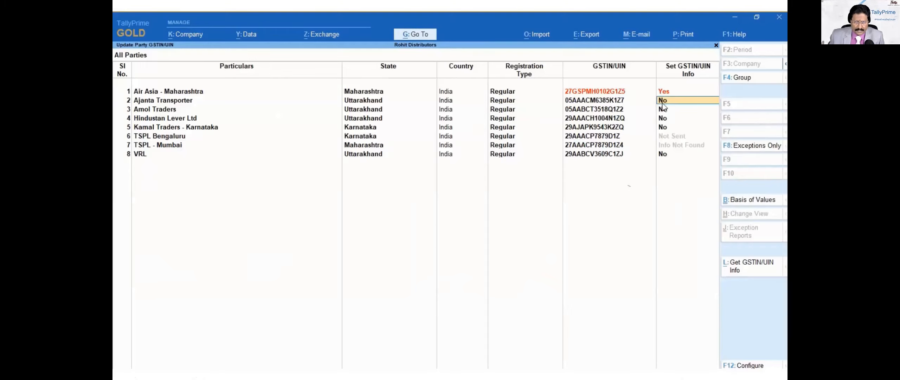
Compare Ajanta Transporter's details in the books with its GSTIN/UIN details from the portal
{"action": "key", "text": "Return"}
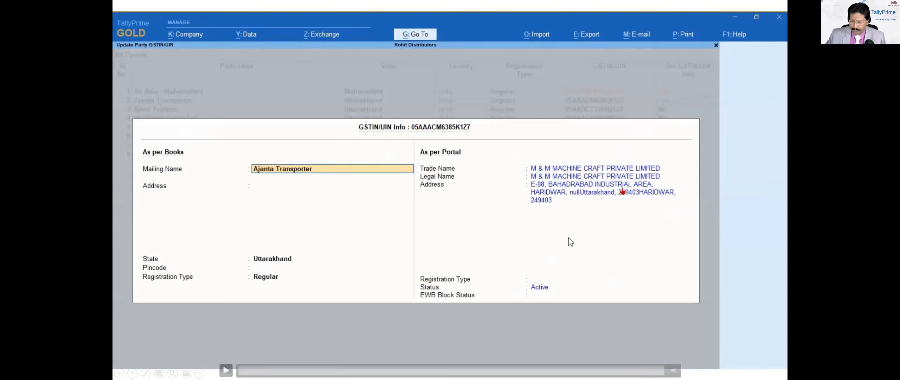
{"action": "key", "text": "Right"}
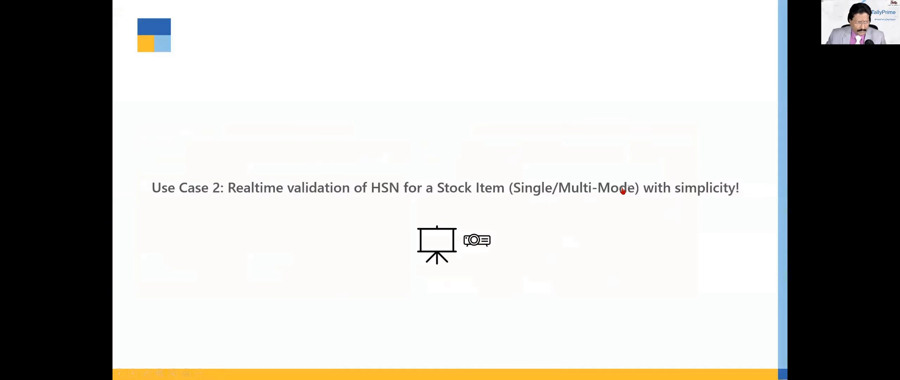
{"action": "key", "text": "Right"}
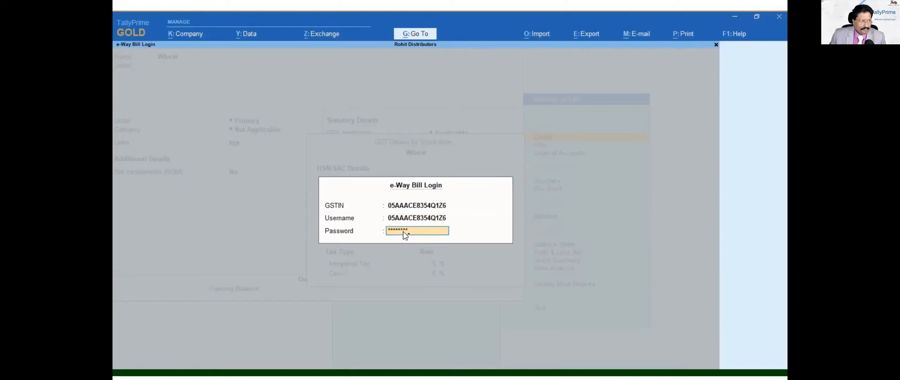
Log in to the e-Way Bill system with the account password to get HSN/SAC information for Wheat and the GST Rate Setup items
{"action": "key", "text": "Return"}
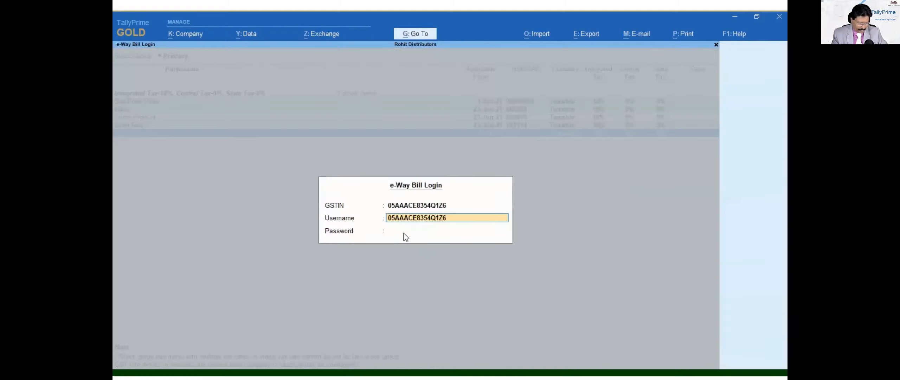
{"action": "key", "text": "Return"}
{"action": "type", "text": "**"}
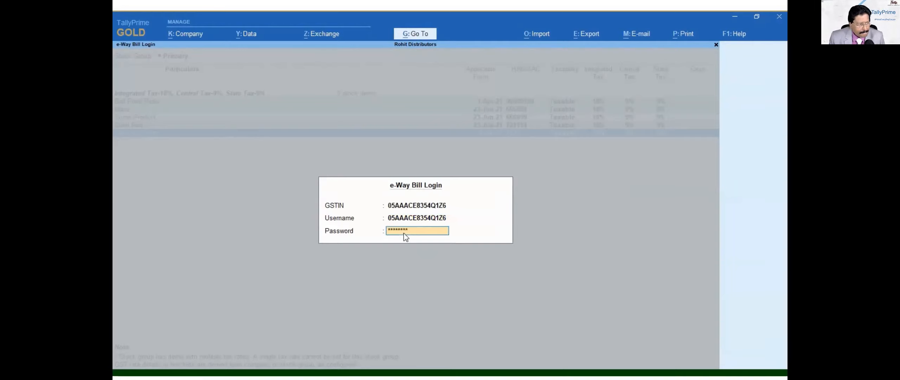
{"action": "key", "text": "Return"}
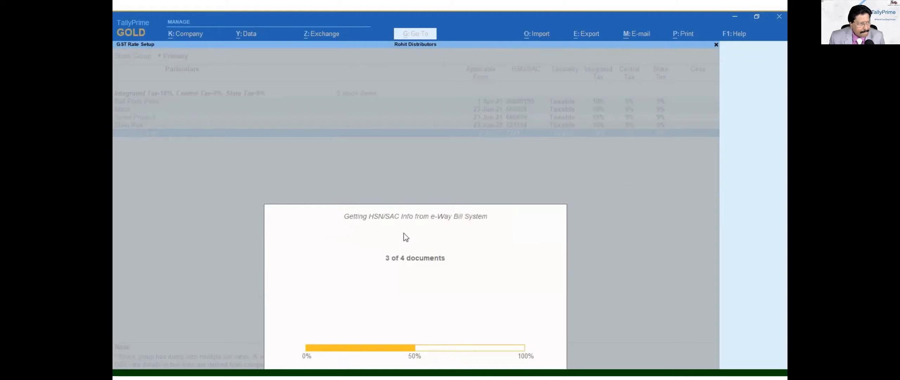
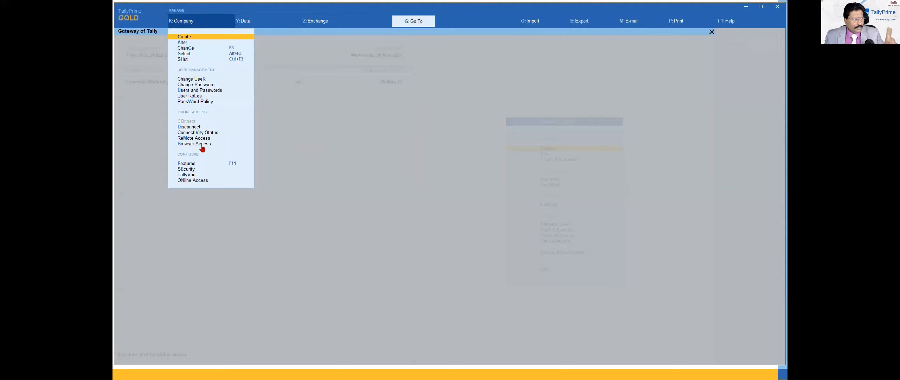
Start Browser Access for the company and open Ganeshji Marketing Pvt Ltd from Report Access in the Tally customer portal
{"action": "left_click", "coordinate": [203, 144]}
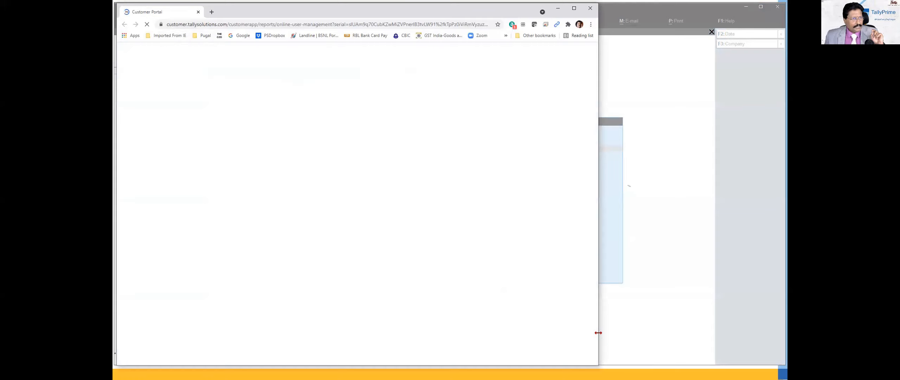
{"action": "left_click_drag", "start_coordinate": [598, 332], "coordinate": [775, 333]}
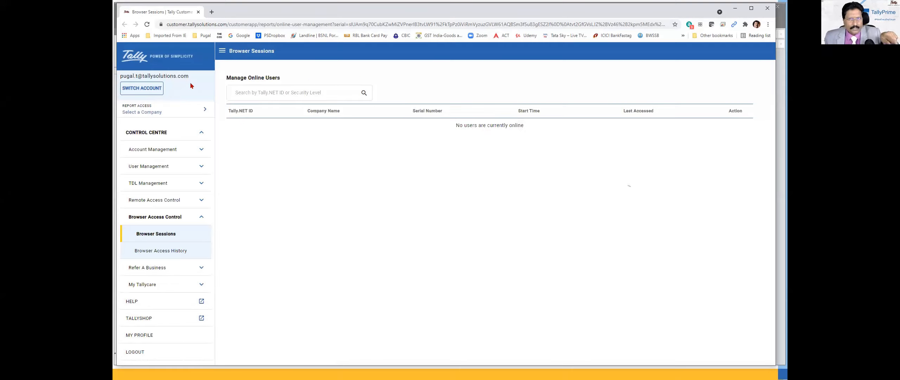
{"action": "left_click", "coordinate": [138, 112]}
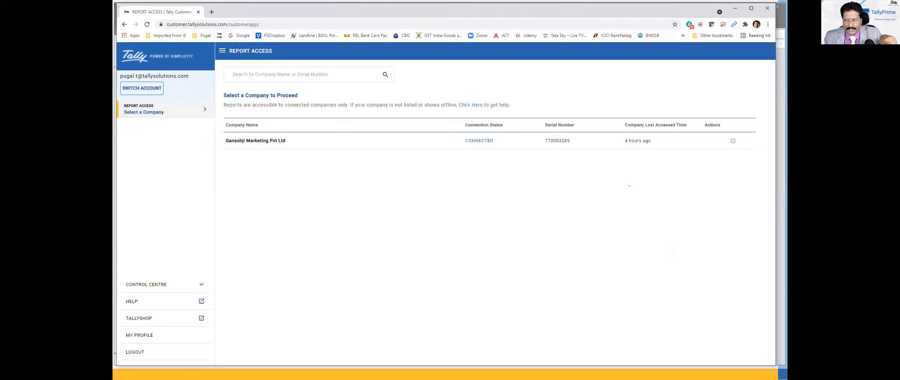
{"action": "key", "text": "alt+Tab"}
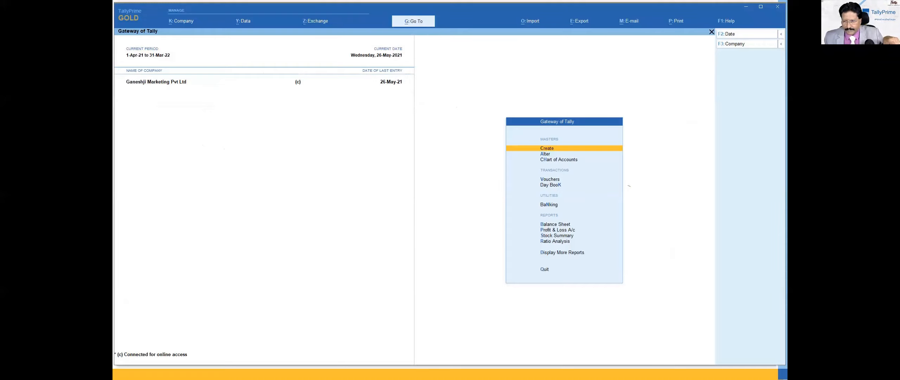
{"action": "key", "text": "alt+Tab"}
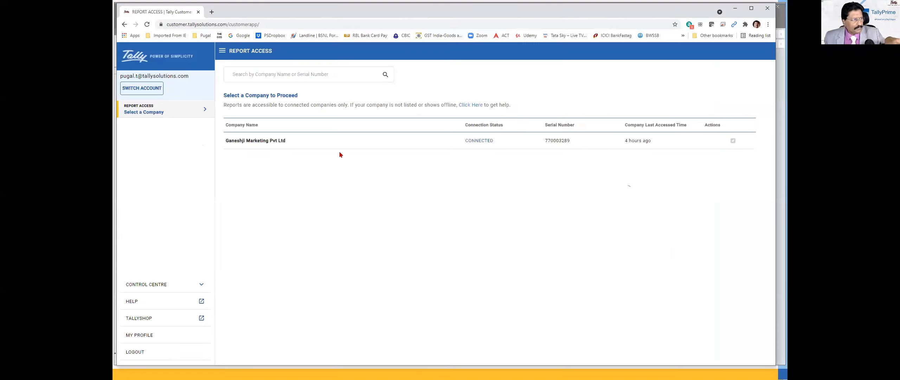
{"action": "left_click", "coordinate": [279, 140]}
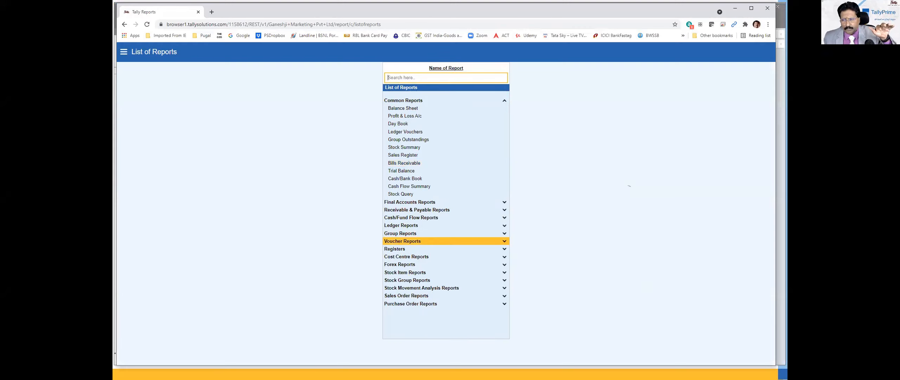
Switch to TallyPrime and compare its Go To list of reports with the report list in the browser
{"action": "key", "text": "alt+Tab"}
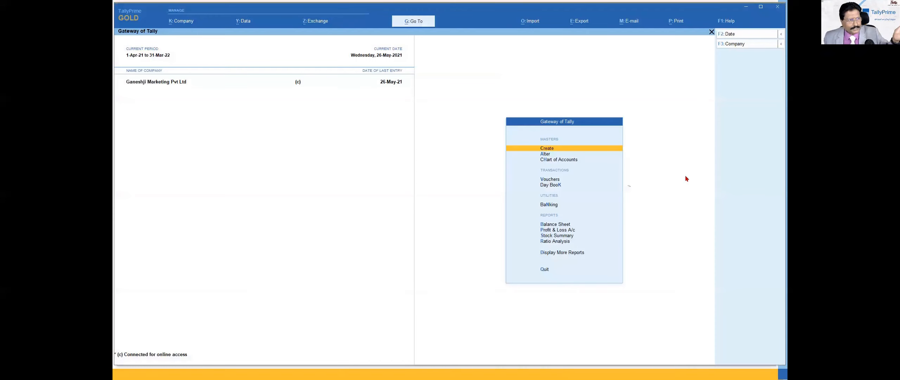
{"action": "key", "text": "alt"}
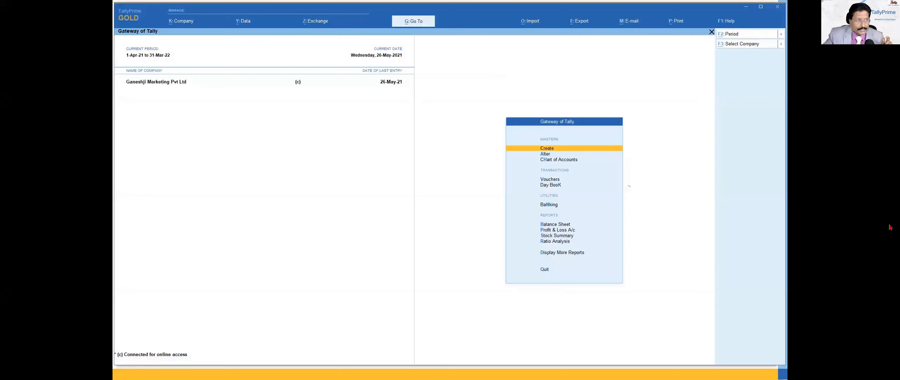
{"action": "key", "text": "alt+g"}
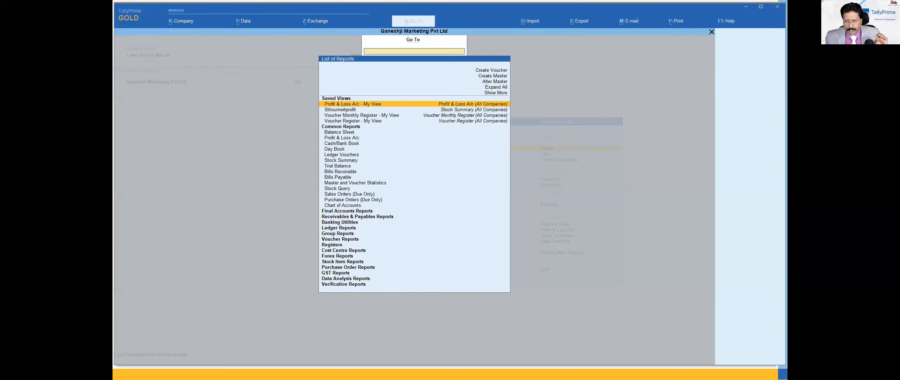
{"action": "key", "text": "alt+Tab"}
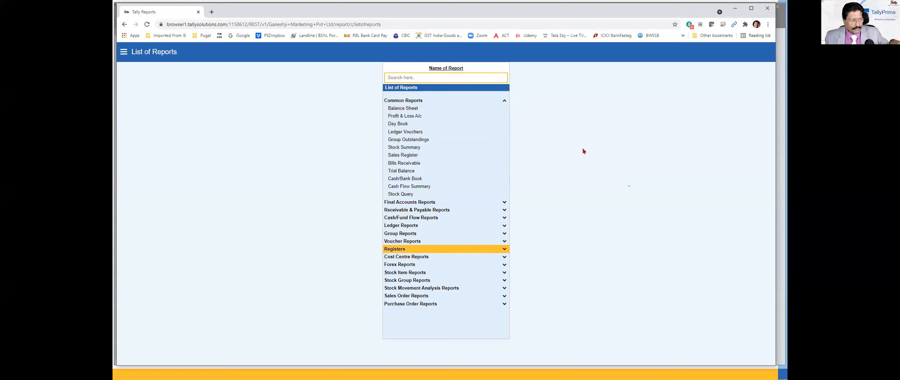
Look through the browser's list of reports and open the Sales Register from the common reports
{"action": "key", "text": "Up"}
{"action": "key", "text": "Up"}
{"action": "key", "text": "Up"}
{"action": "key", "text": "Up"}
{"action": "key", "text": "Up"}
{"action": "key", "text": "Up"}
{"action": "key", "text": "Up"}
{"action": "key", "text": "Up"}
{"action": "key", "text": "Up"}
{"action": "key", "text": "Up"}
{"action": "key", "text": "Up"}
{"action": "key", "text": "Up"}
{"action": "key", "text": "Up"}
{"action": "key", "text": "Up"}
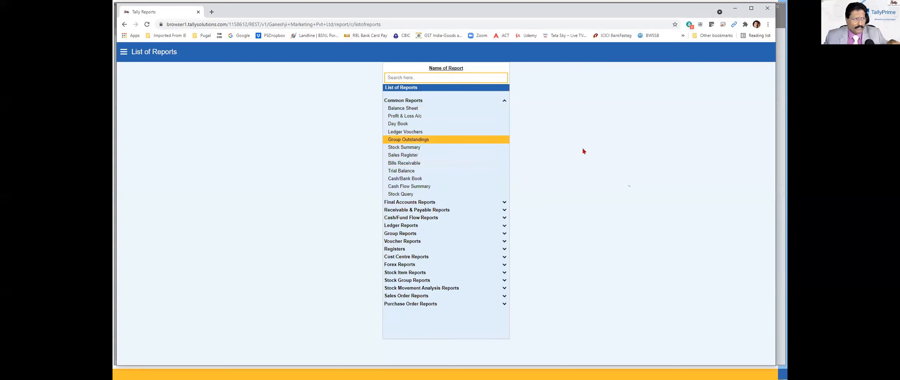
{"action": "key", "text": "Up"}
{"action": "key", "text": "Up"}
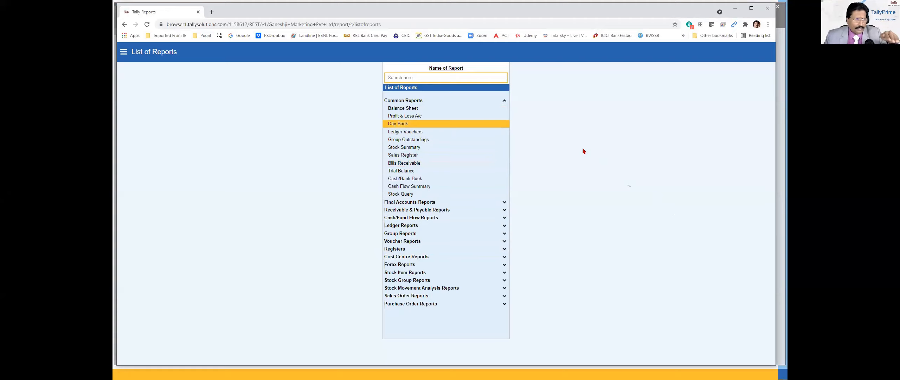
{"action": "key", "text": "Down"}
{"action": "key", "text": "Down"}
{"action": "key", "text": "Down"}
{"action": "key", "text": "Down"}
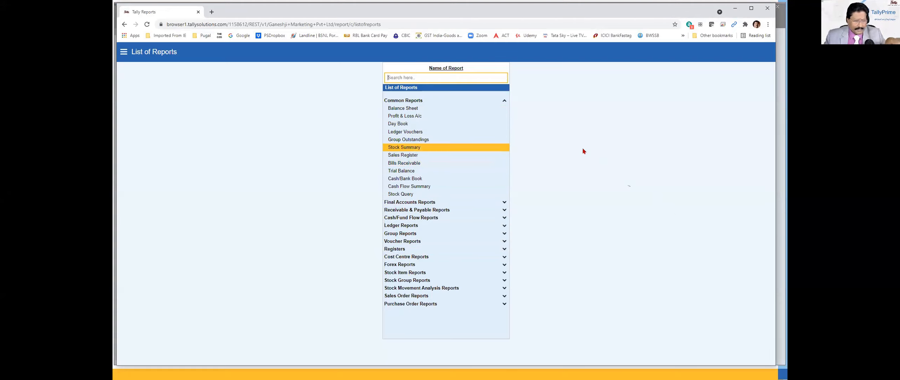
{"action": "left_click", "coordinate": [403, 155]}
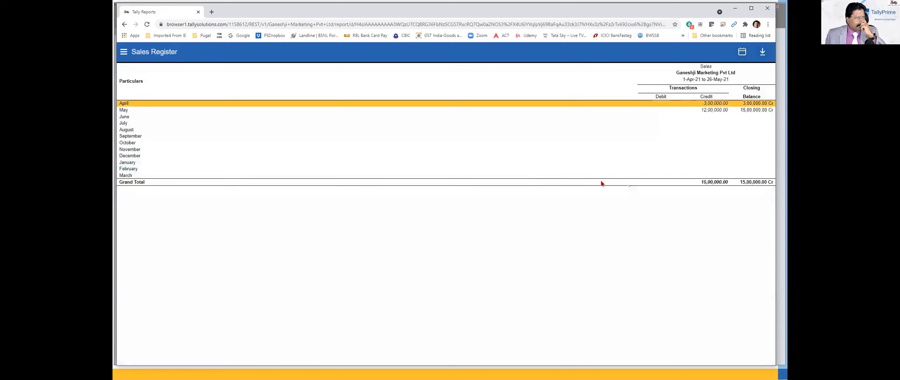
Drill down from April in the Sales Register to the Panache Interio sales voucher dated 5-Apr-21
{"action": "key", "text": "Return"}
{"action": "key", "text": "Down"}
{"action": "key", "text": "Down"}
{"action": "key", "text": "Down"}
{"action": "key", "text": "Down"}
{"action": "key", "text": "Down"}
{"action": "key", "text": "Down"}
{"action": "key", "text": "Down"}
{"action": "key", "text": "Down"}
{"action": "key", "text": "Down"}
{"action": "key", "text": "Return"}
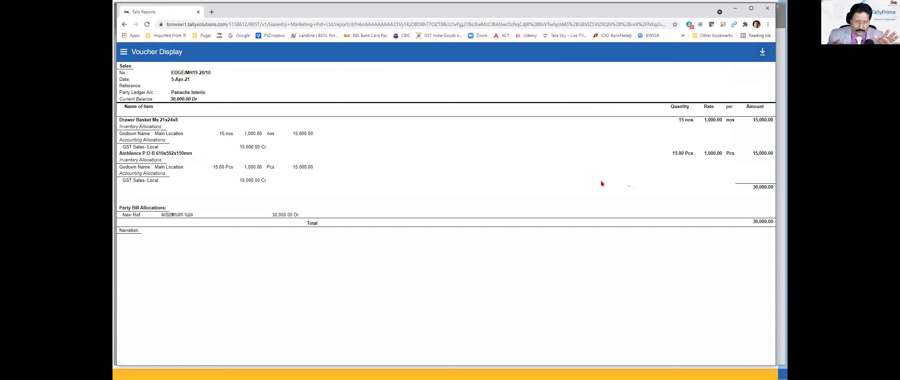
Download the displayed sales voucher as a PDF and view the invoice from its download folder
{"action": "left_click", "coordinate": [762, 51]}
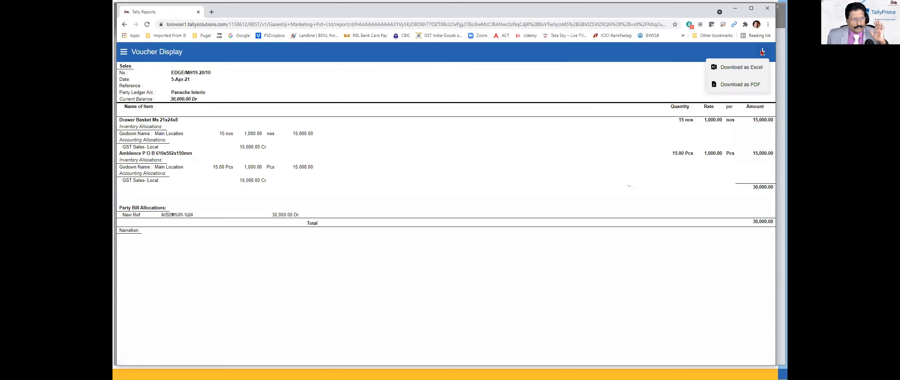
{"action": "left_click", "coordinate": [747, 87]}
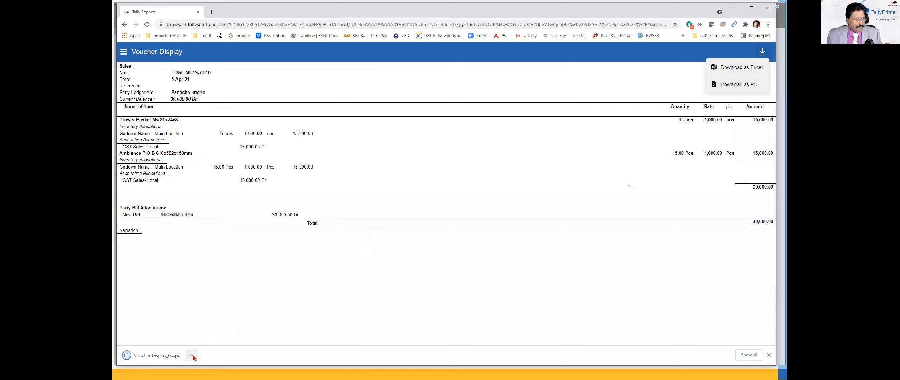
{"action": "left_click", "coordinate": [191, 354]}
{"action": "left_click", "coordinate": [217, 332]}
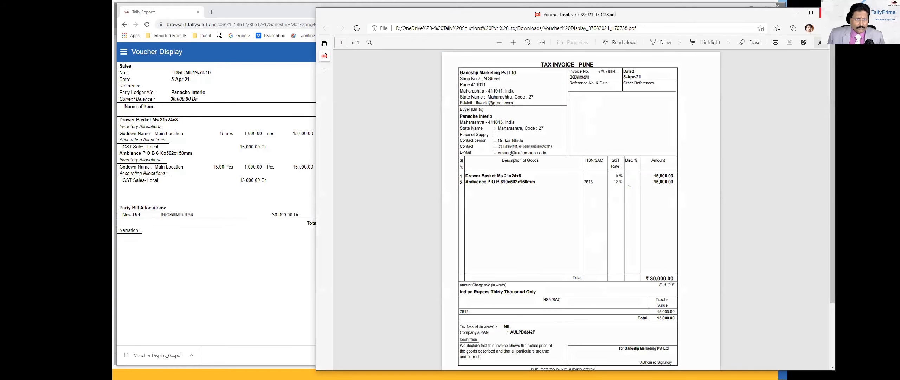
{"action": "left_click", "coordinate": [826, 13]}
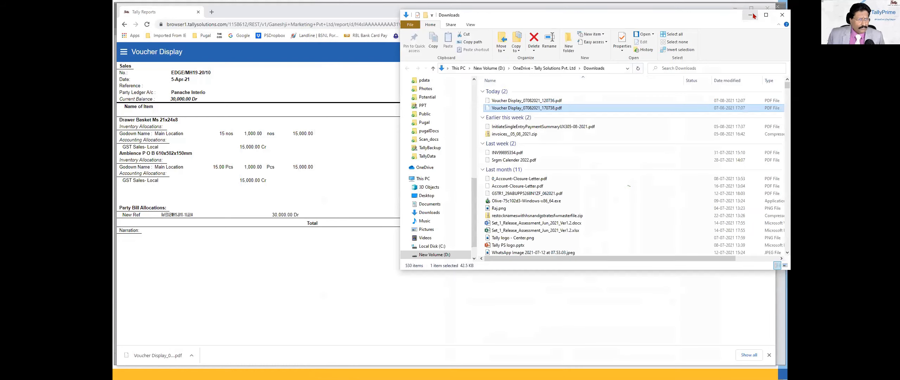
Minimize the Downloads folder and the browser window to return to the presentation
{"action": "left_click", "coordinate": [750, 15]}
{"action": "left_click", "coordinate": [124, 53]}
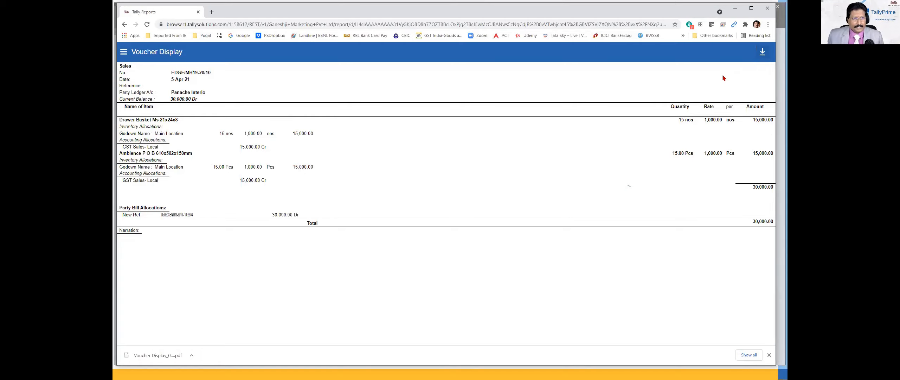
{"action": "left_click", "coordinate": [735, 8]}
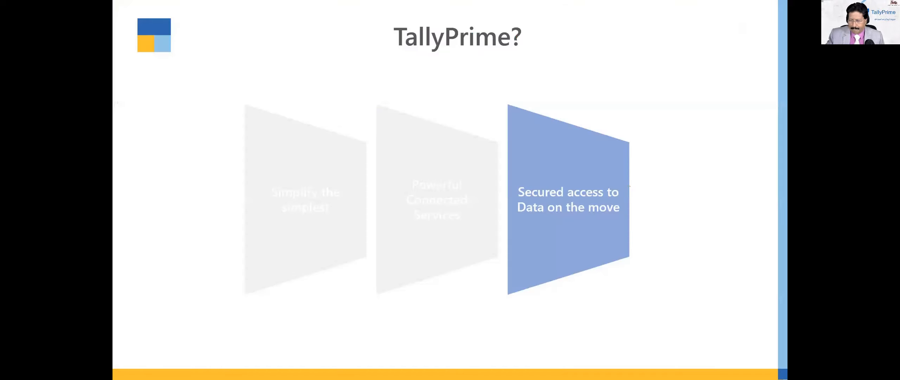
{"action": "left_click", "coordinate": [716, 288]}
{"action": "left_click", "coordinate": [716, 287]}
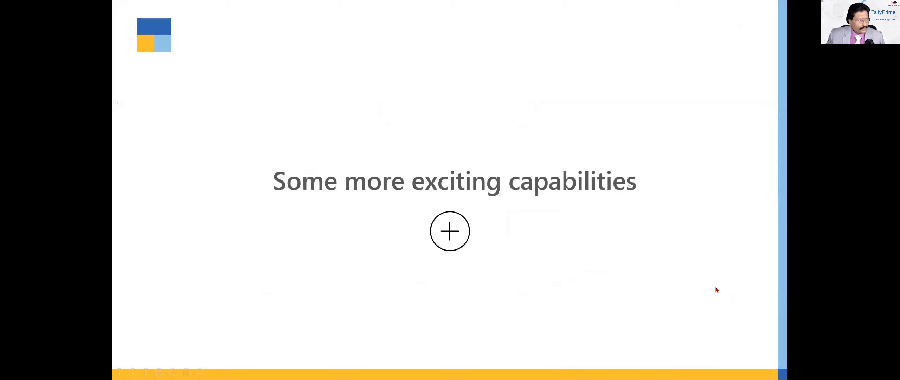
{"action": "key", "text": "Right"}
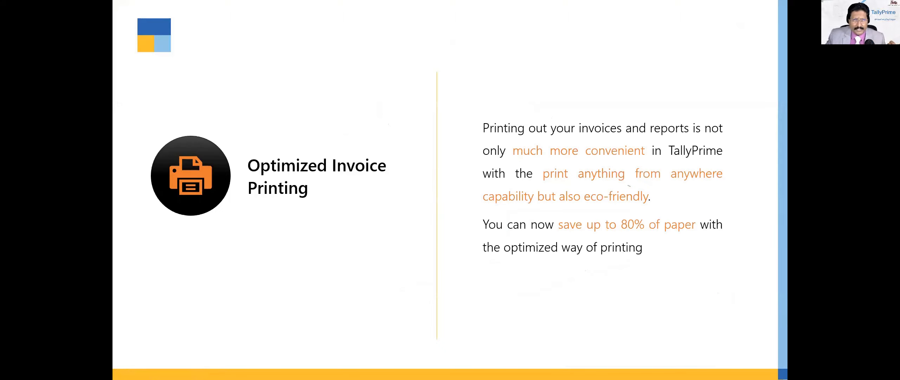
{"action": "key", "text": "Right"}
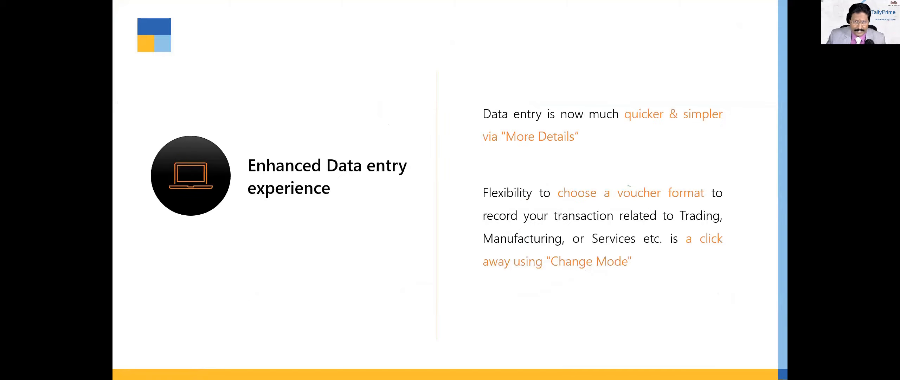